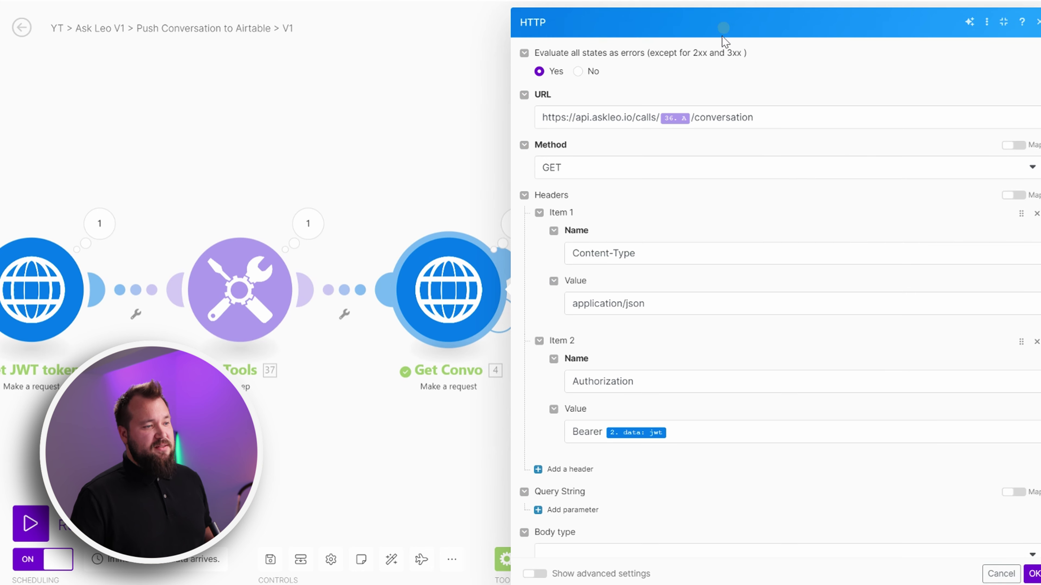
Step: Review the Get Convo HTTP request's URL, method, Authorization header and response parsing settings, and close the module
left_click(543, 119)
left_click_drag(542, 118, 791, 120)
left_click(583, 146)
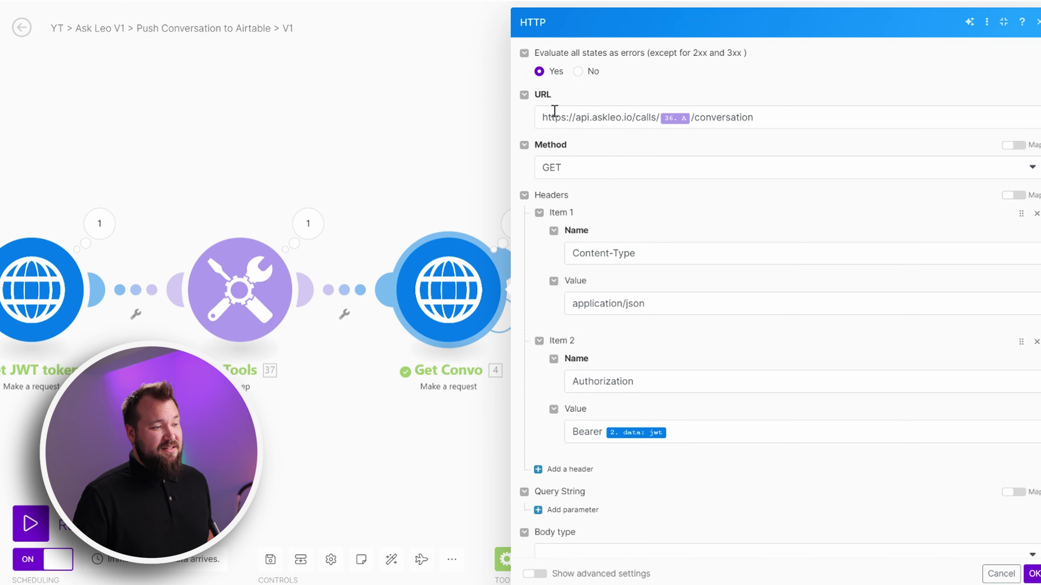
left_click(538, 119)
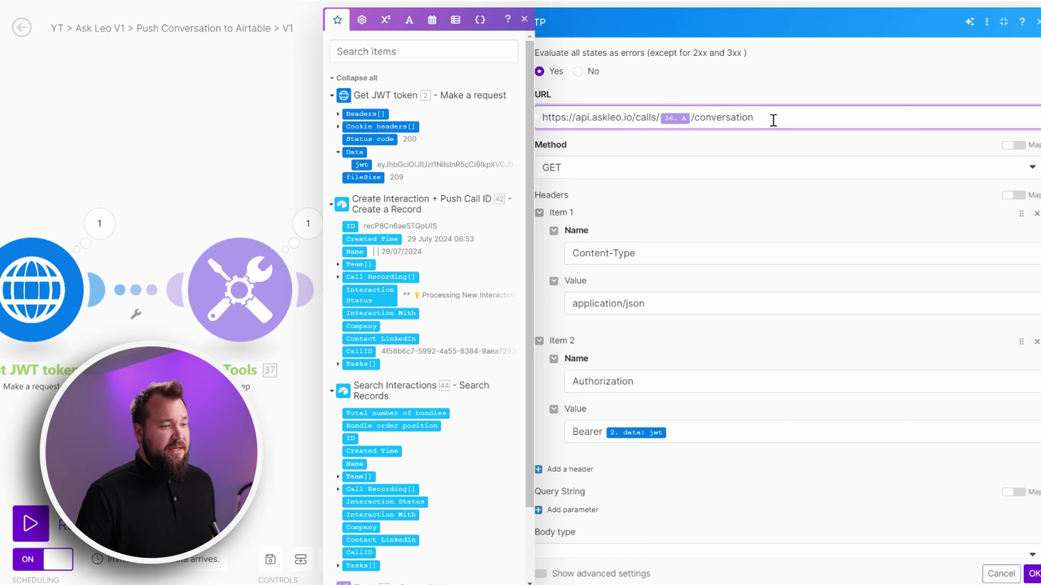
scroll(580, 333, "down", 2)
left_click(576, 283)
double_click(576, 283)
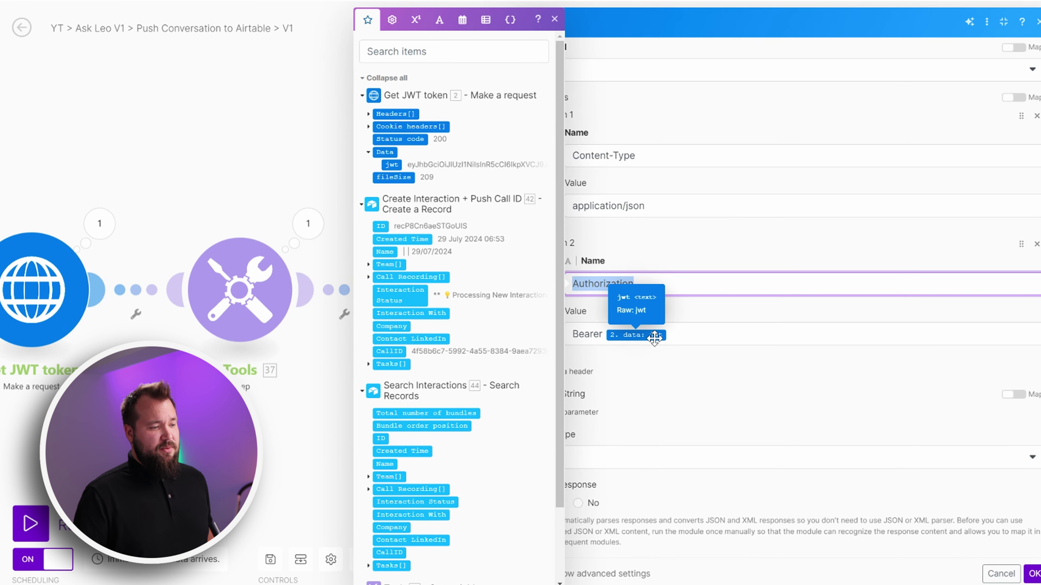
left_click(735, 376)
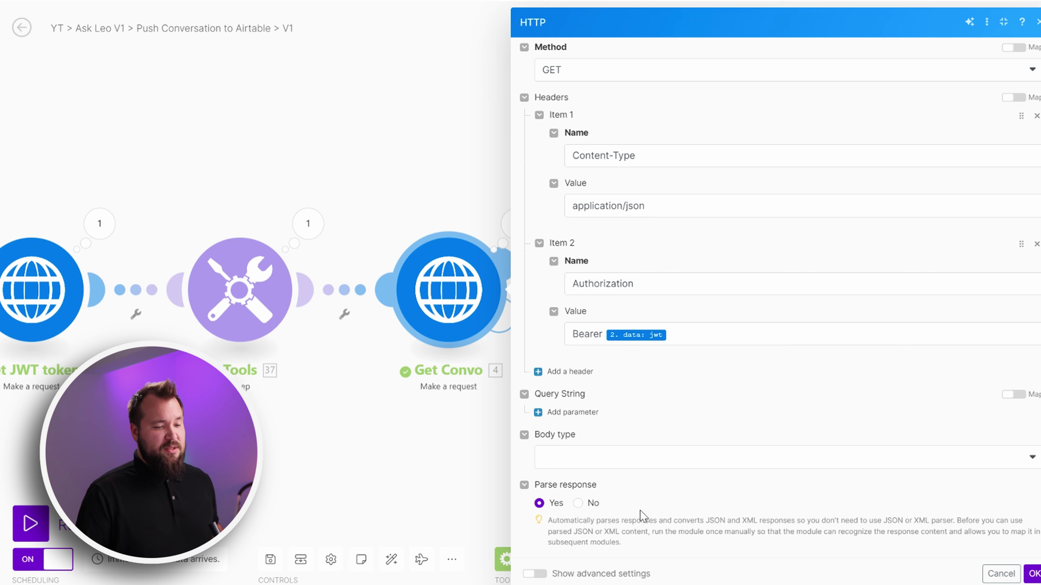
left_click(1032, 572)
Step: Check the number of attempts and the interval between attempts in the Break error handler after Get Convo
scroll(496, 365, "right", 10)
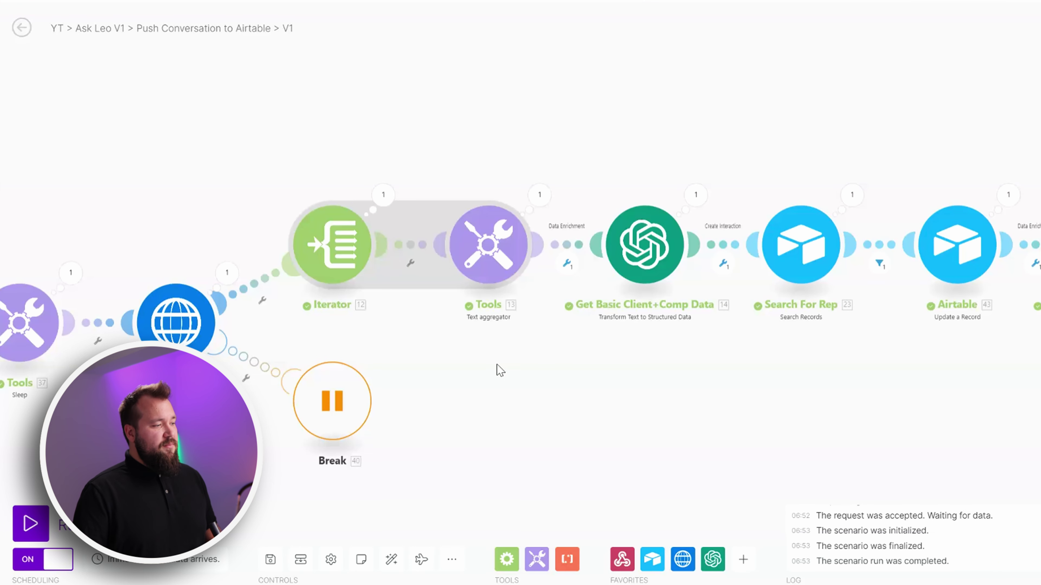
scroll(463, 381, "down", 2)
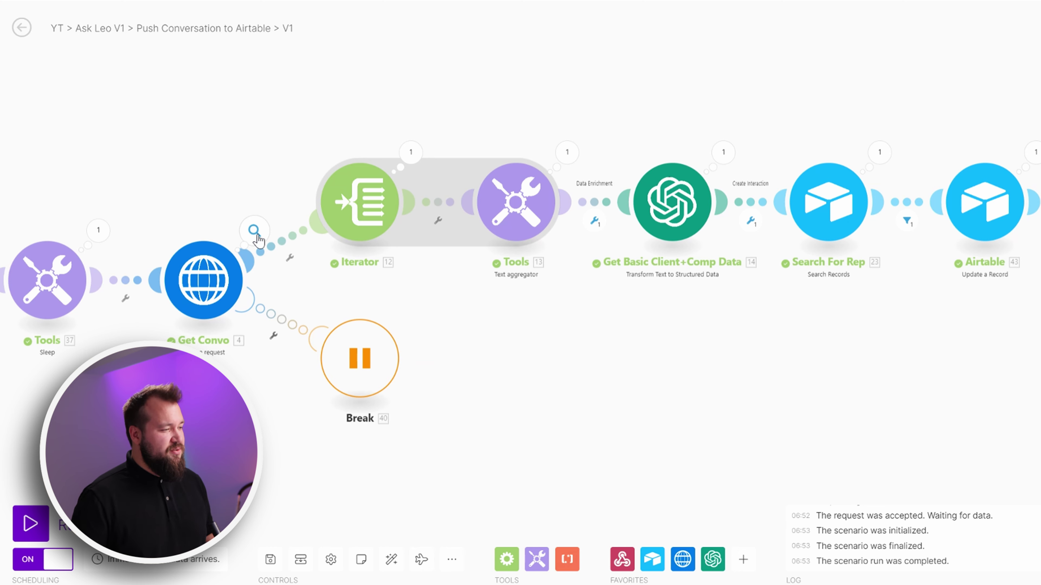
scroll(188, 86, "right", 3)
left_click(274, 341)
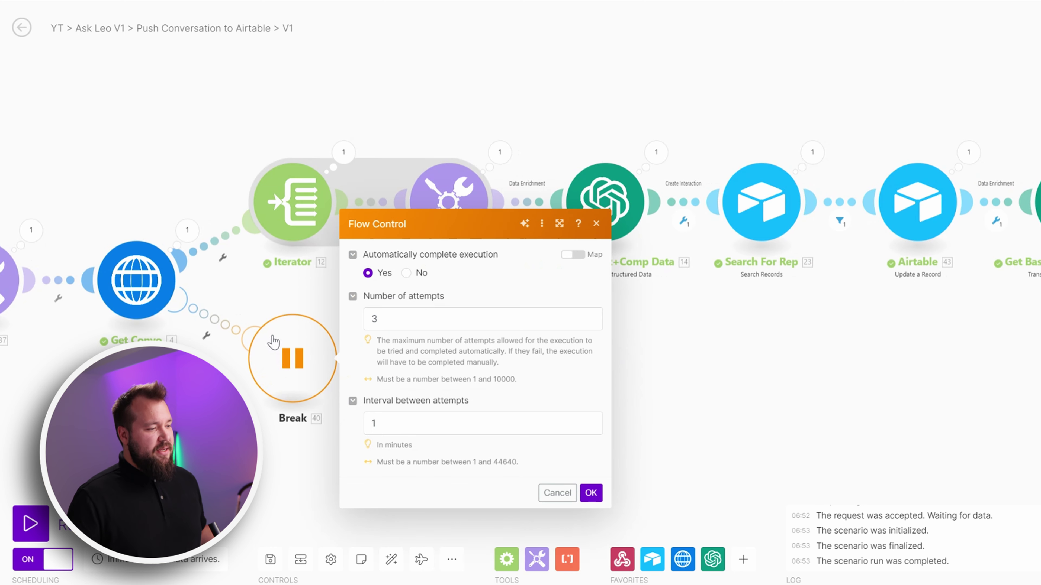
left_click(400, 322)
left_click(392, 425)
key("Escape")
Step: Examine the Iterator's mapped array and the conversationData fields that Get Convo returns
left_click_drag(426, 410, 564, 411)
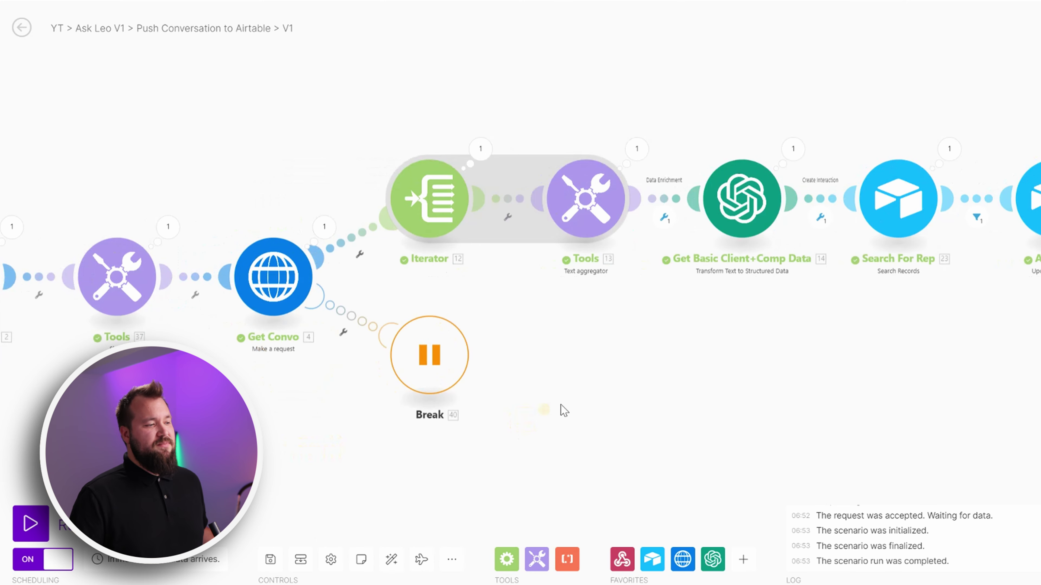
left_click(443, 216)
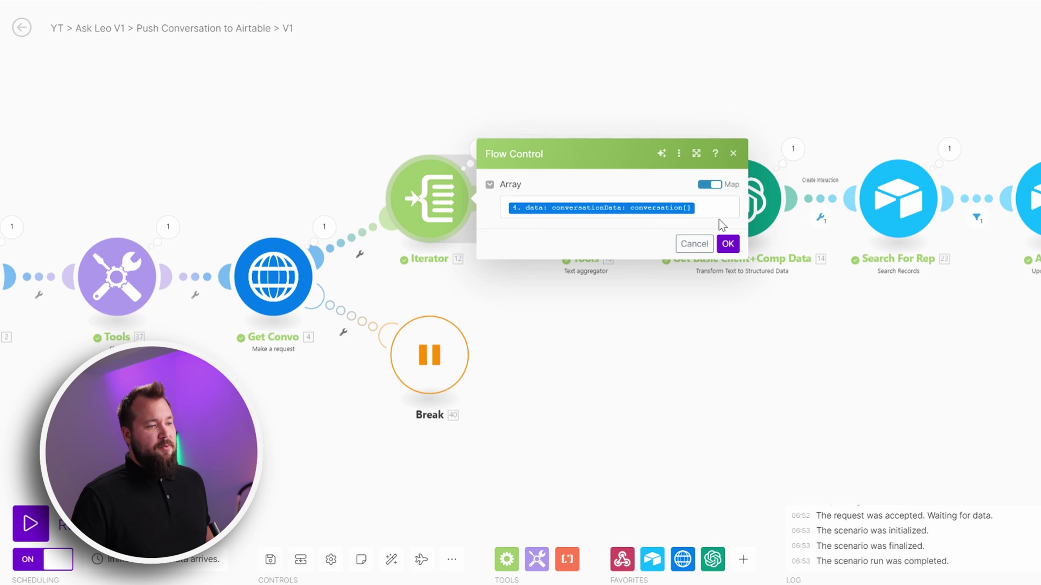
left_click(708, 208)
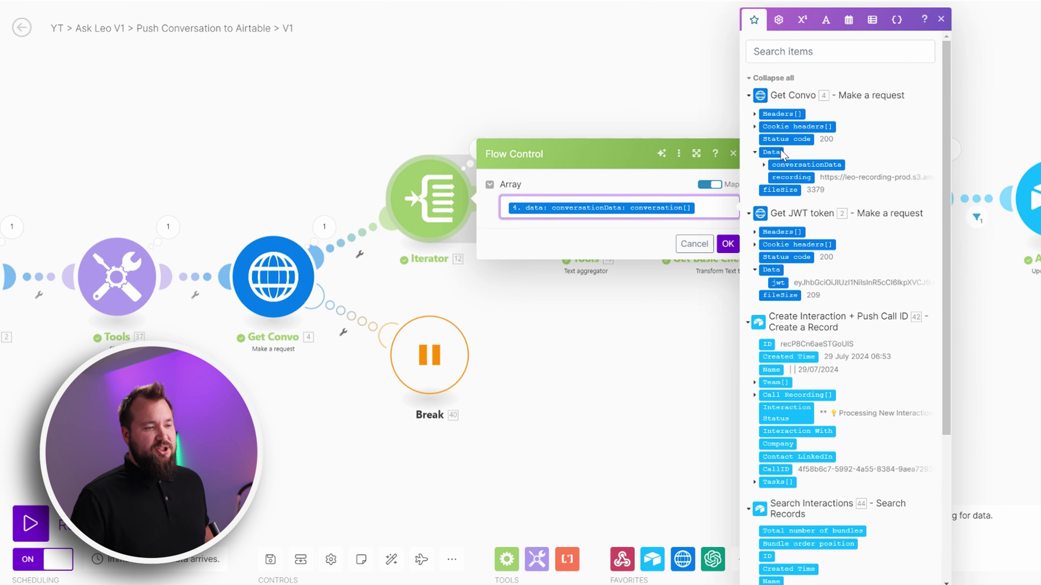
left_click(764, 165)
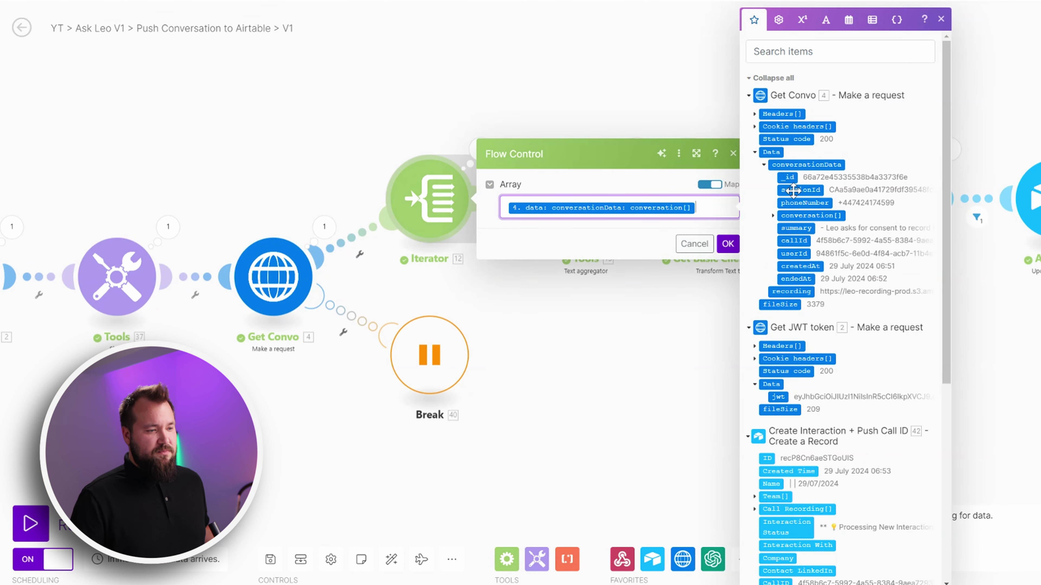
left_click(578, 72)
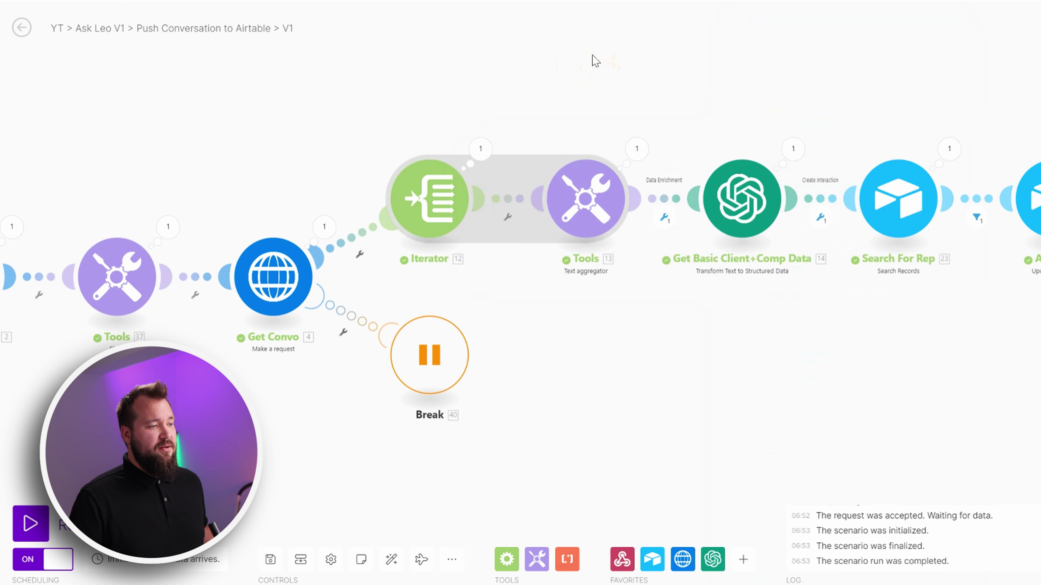
Step: Inspect the data the Iterator processed in the latest run
left_click_drag(616, 62, 539, 35)
left_click(389, 134)
left_click_drag(479, 169, 557, 236)
left_click_drag(594, 355, 605, 403)
left_click(784, 377)
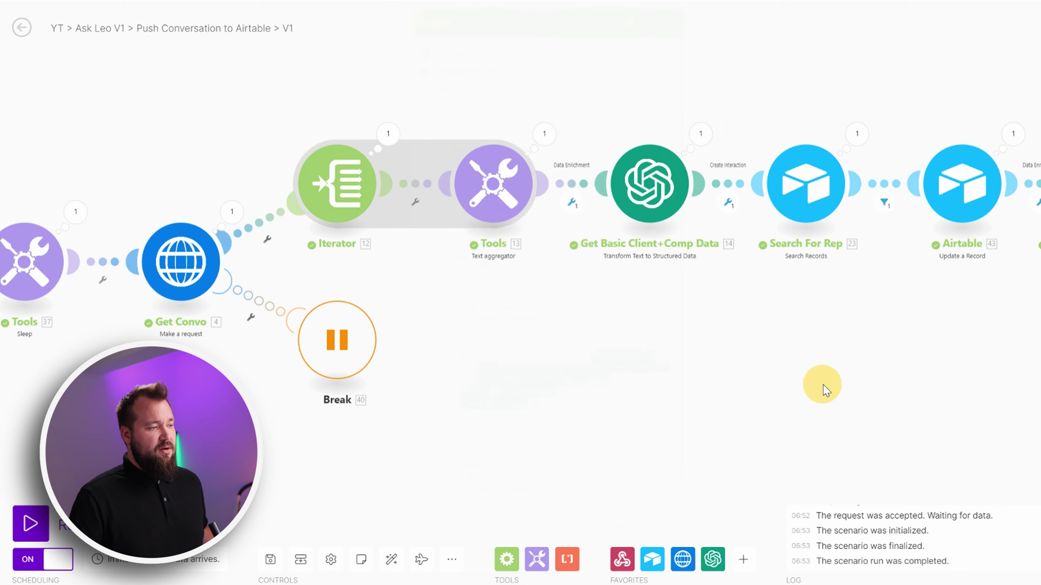
Step: Review the text aggregator's source module, row separator and text template in an enlarged settings window
left_click_drag(818, 383, 720, 399)
left_click(385, 241)
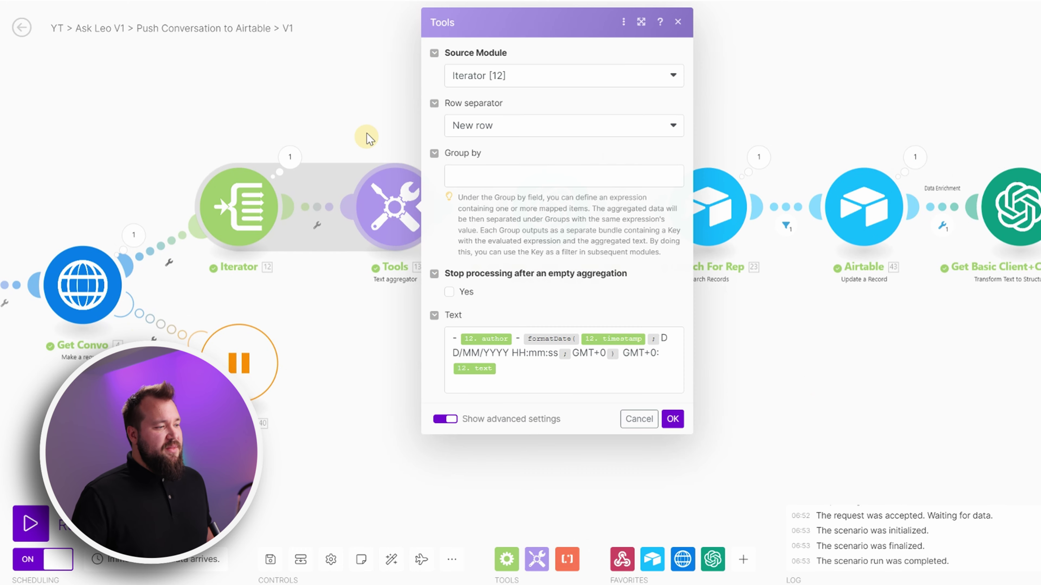
left_click(595, 23)
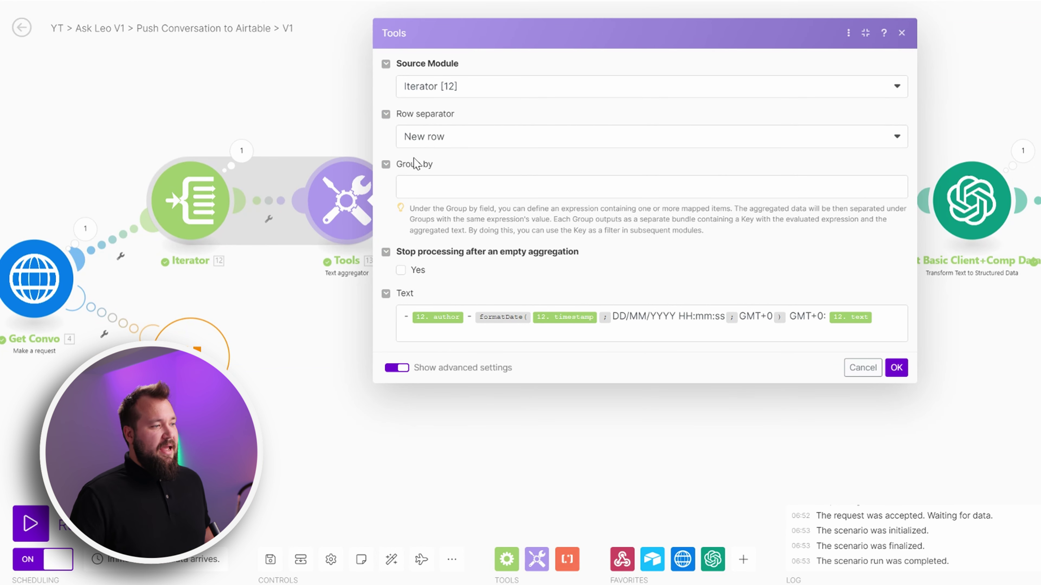
left_click(295, 342)
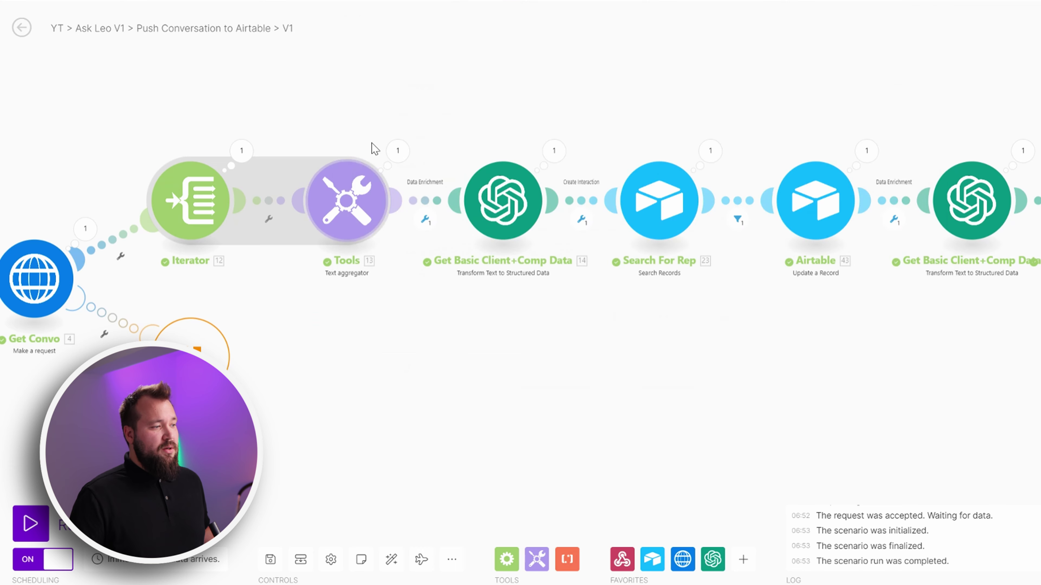
Step: Read the text aggregator's full output text from the latest run
left_click(395, 116)
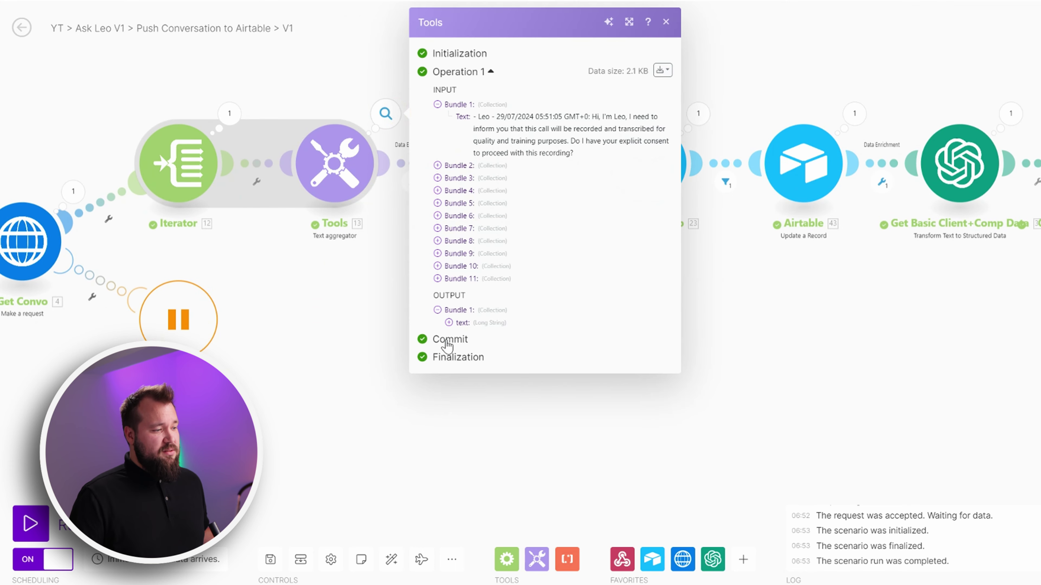
left_click(460, 325)
scroll(517, 316, "down", 8)
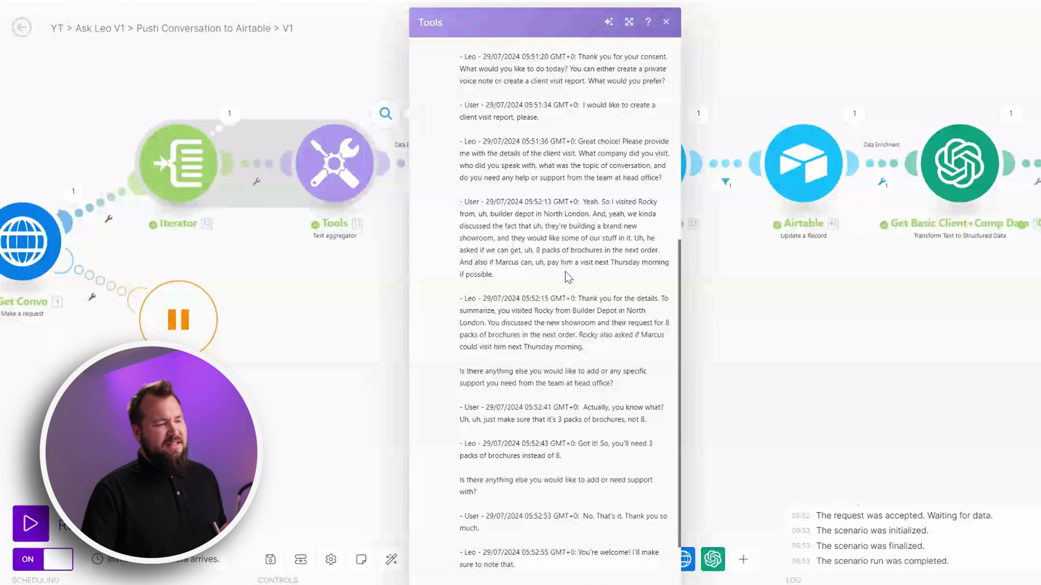
scroll(567, 266, "down", 3)
left_click(312, 356)
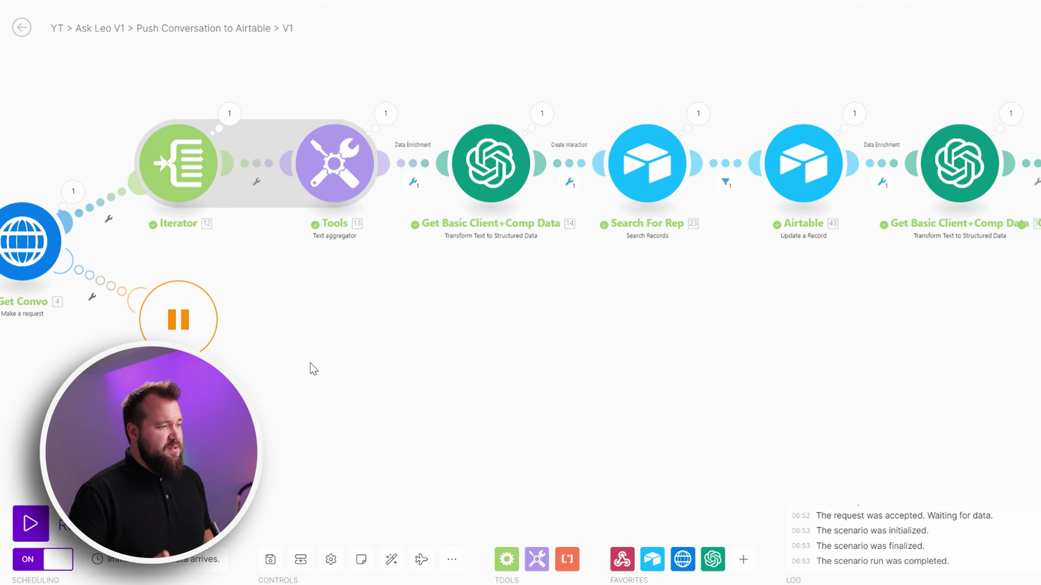
Step: Review the model, text to parse and prompt of the first Get Basic Client+Comp Data module in an enlarged window
left_click(491, 163)
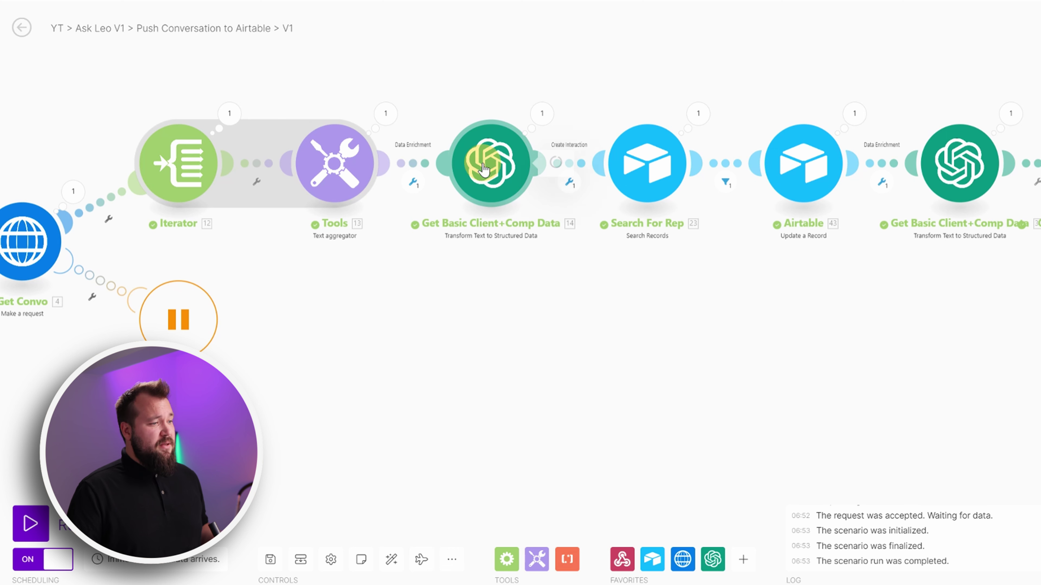
left_click_drag(473, 296, 351, 328)
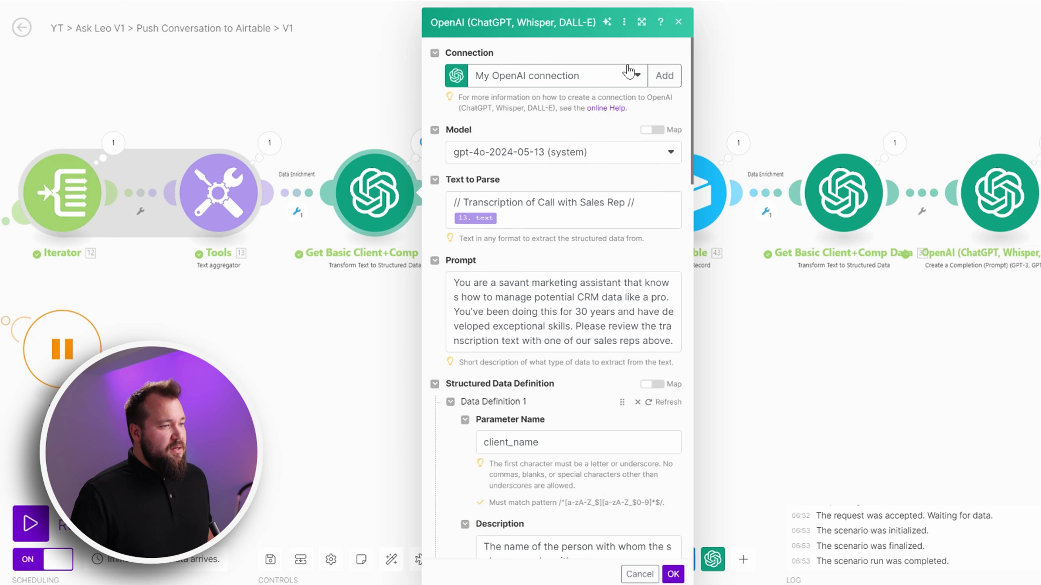
left_click(641, 22)
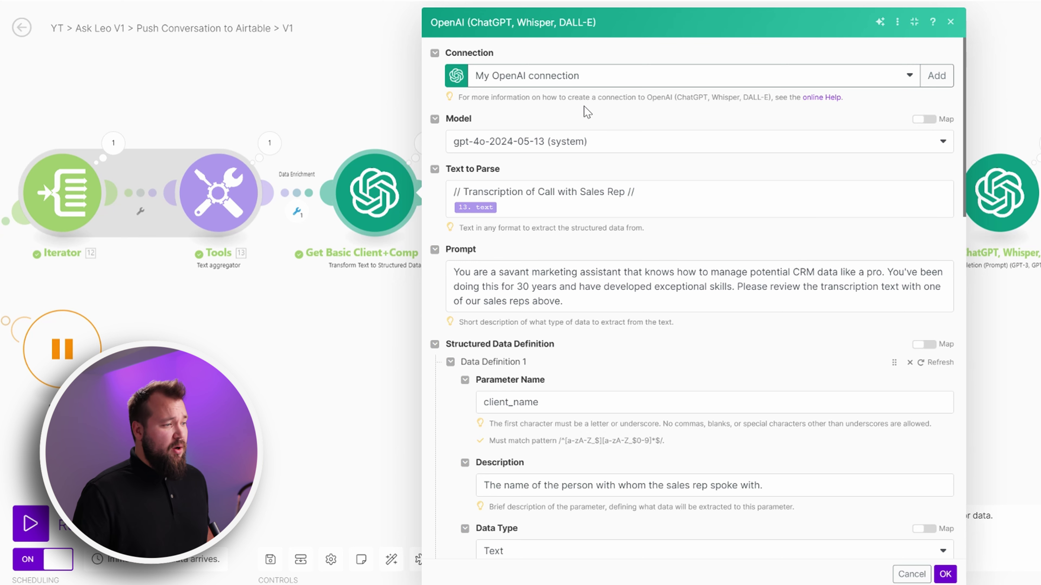
left_click(547, 198)
left_click(629, 193)
left_click(532, 205)
scroll(530, 201, "down", 2)
left_click_drag(600, 211, 739, 233)
left_click(740, 232)
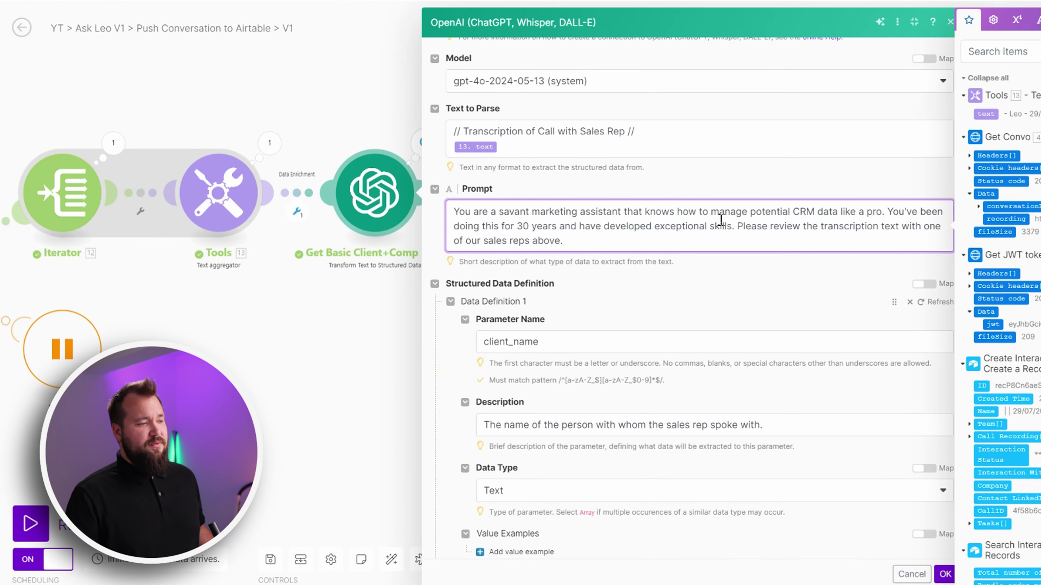
Step: Examine the module's data definitions client_name, client_company_name and key_discussion_points with their descriptions, and close it
scroll(696, 196, "down", 3)
scroll(676, 230, "down", 1)
key("Tab")
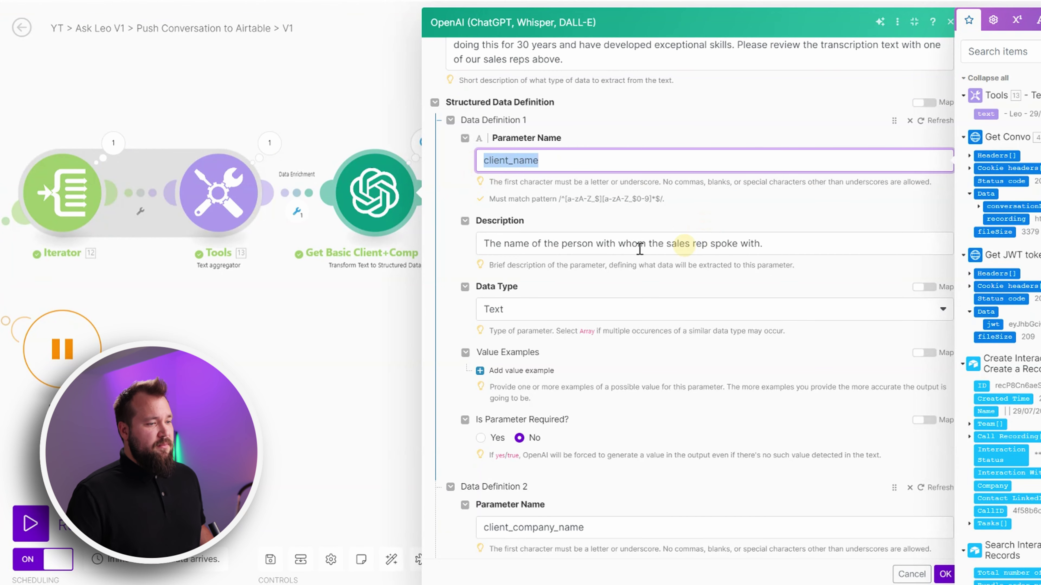
left_click_drag(639, 248, 531, 246)
scroll(615, 246, "down", 5)
double_click(582, 285)
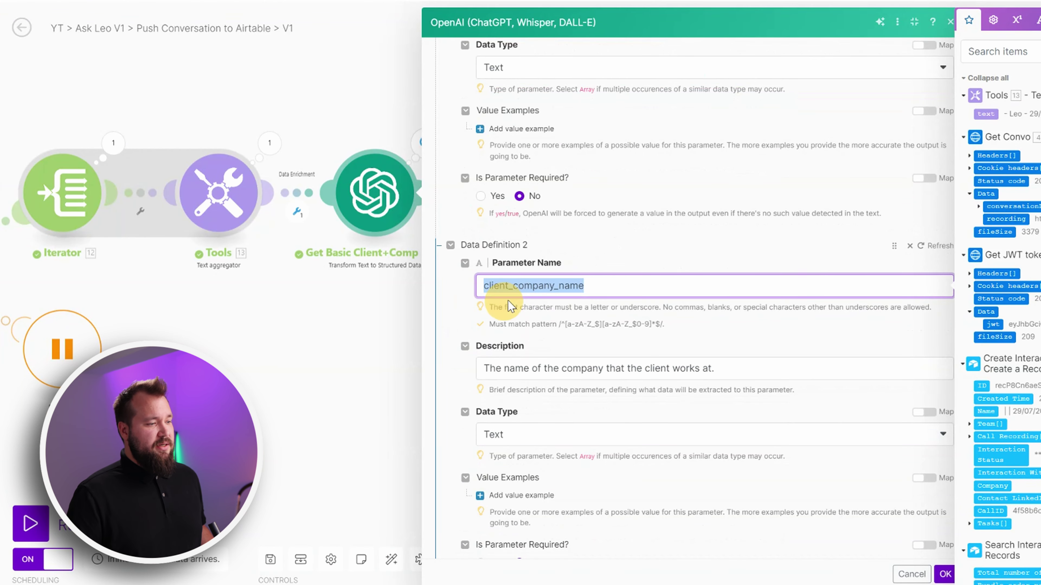
scroll(622, 260, "down", 3)
scroll(649, 252, "down", 3)
left_click_drag(651, 126, 700, 126)
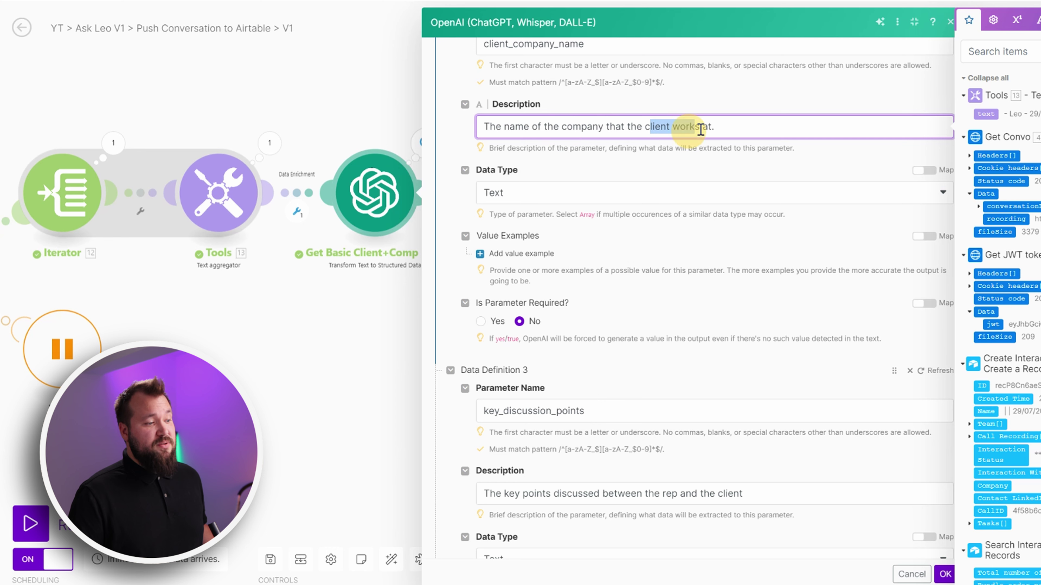
scroll(572, 422, "down", 6)
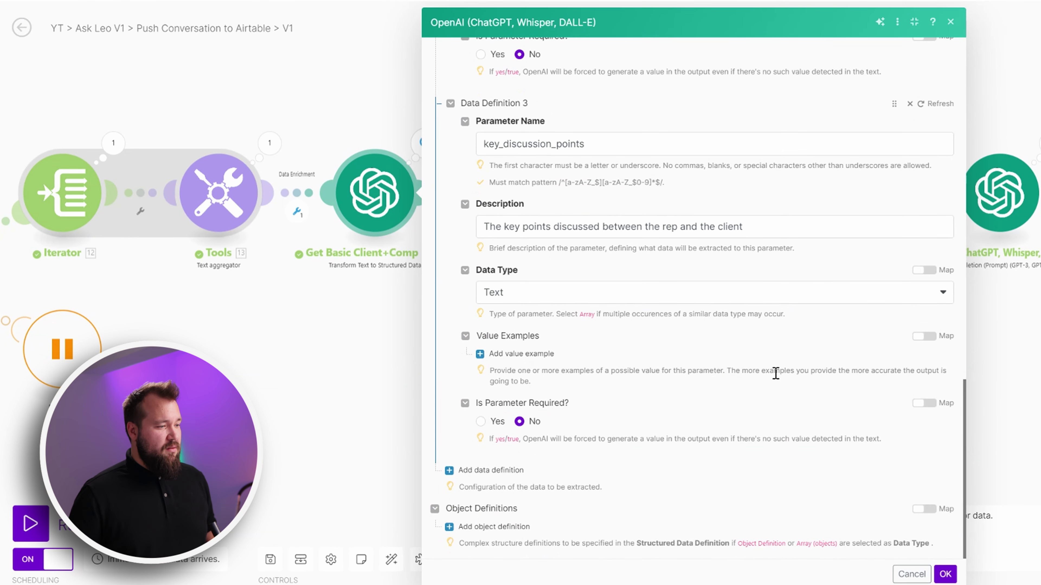
left_click(302, 420)
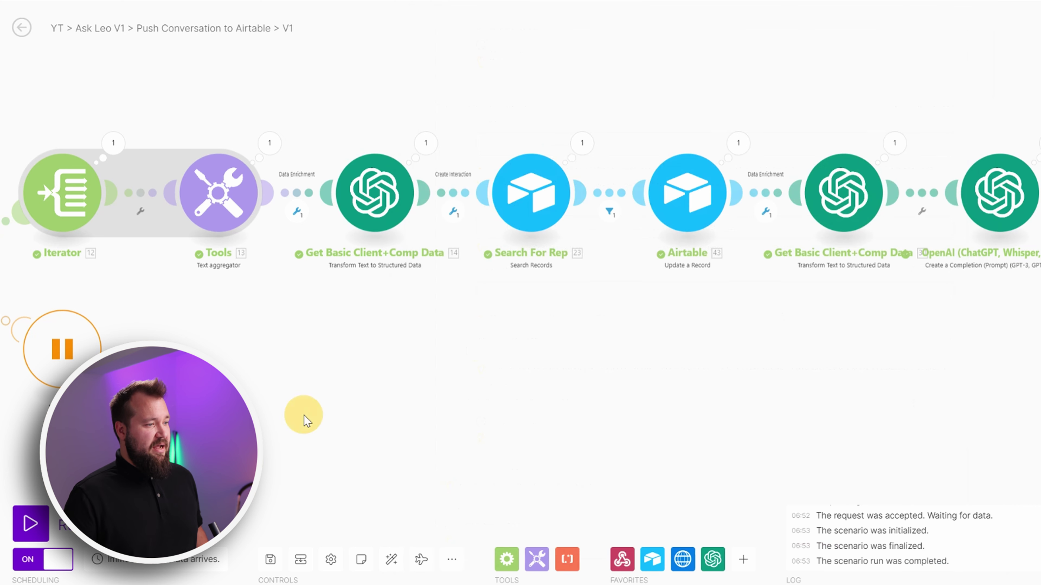
Step: Review the Search For Rep module's Airtable base, table, phone-matching formula and record limit
scroll(530, 372, "right", 3)
left_click(439, 185)
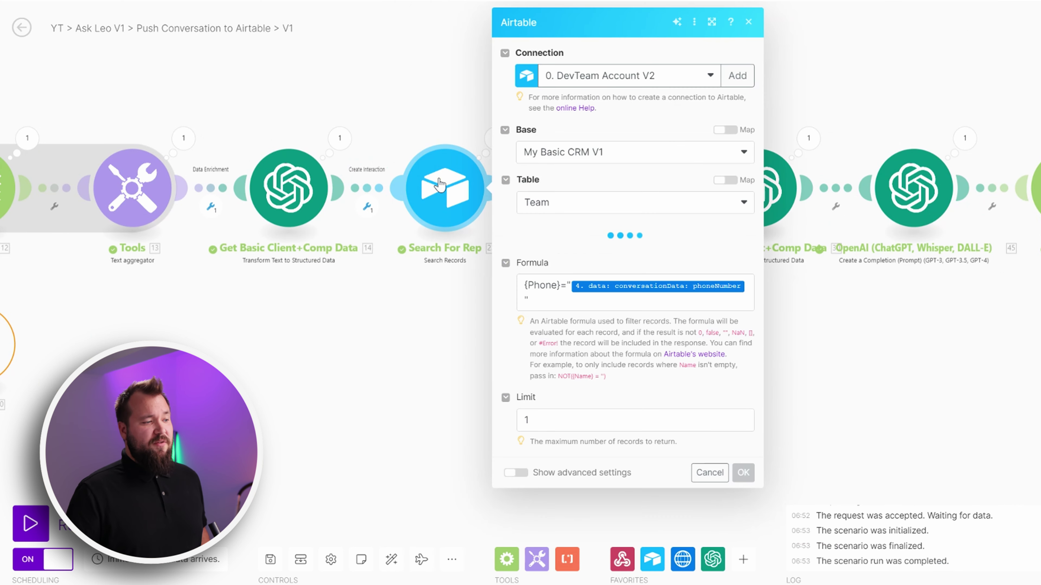
left_click_drag(441, 313, 363, 333)
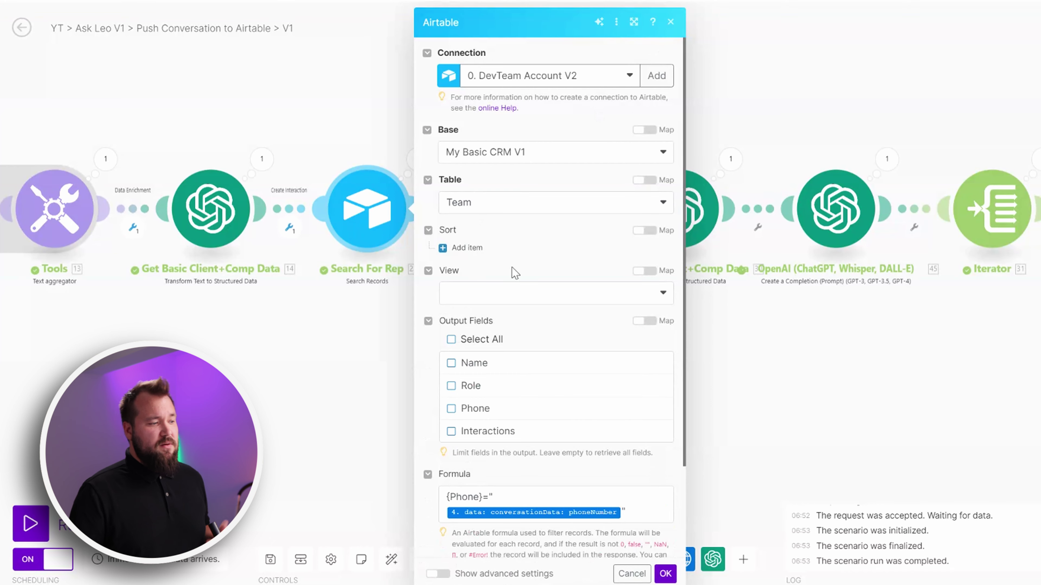
scroll(522, 213, "down", 3)
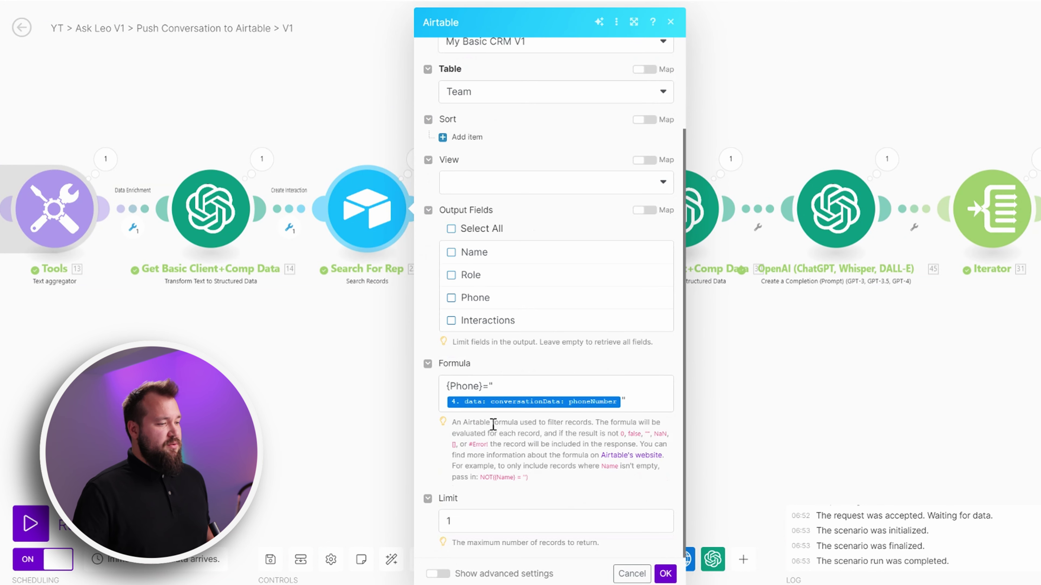
key("Escape")
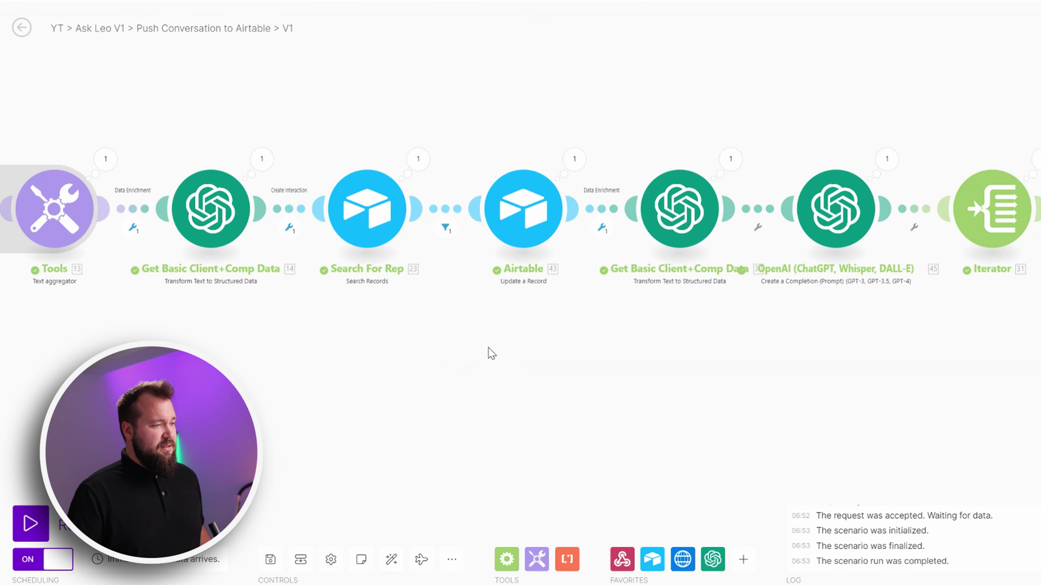
Step: Check the filter condition between Search For Rep and the Airtable record update
left_click(447, 211)
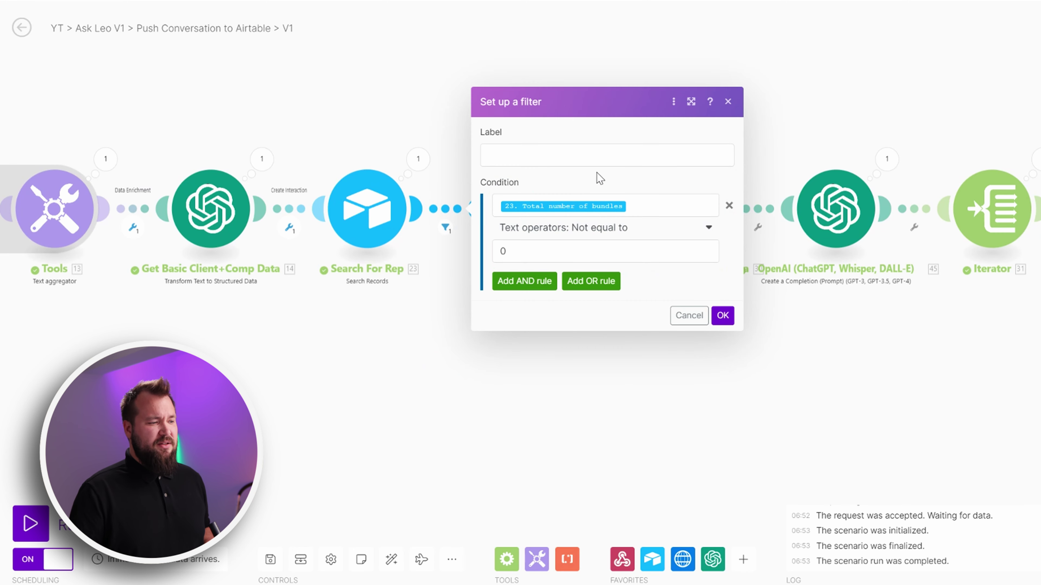
left_click(418, 376)
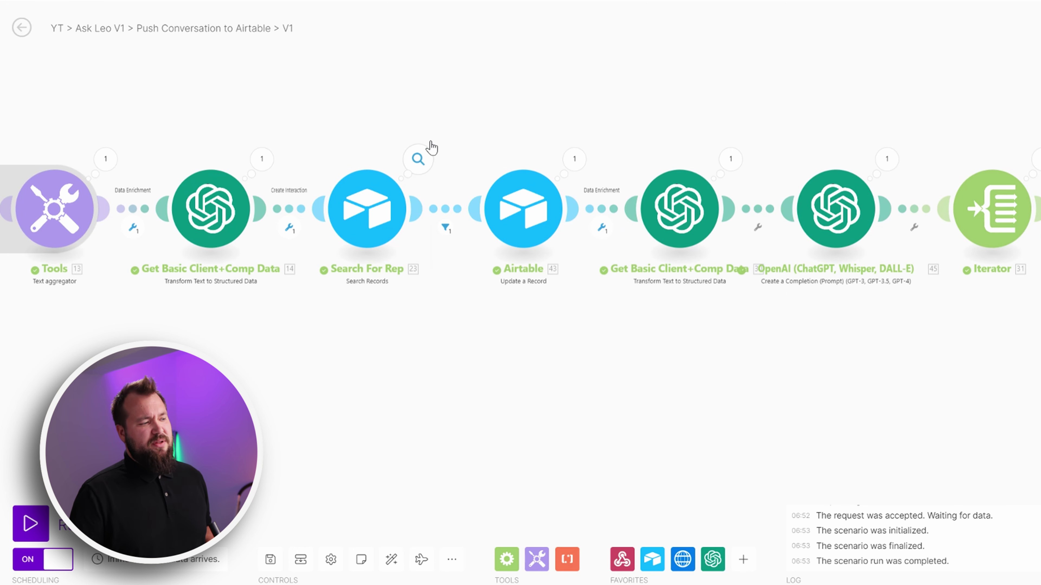
left_click_drag(504, 360, 469, 342)
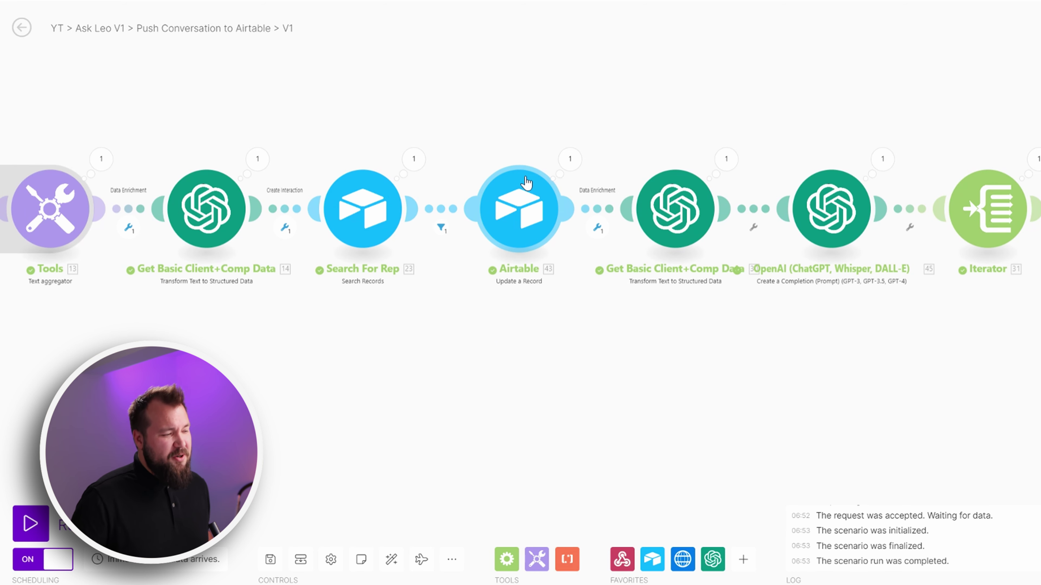
Step: Open the Airtable Update a Record module and review its record ID, Team and Call Recording file URL mappings
left_click_drag(631, 366, 558, 396)
left_click(450, 255)
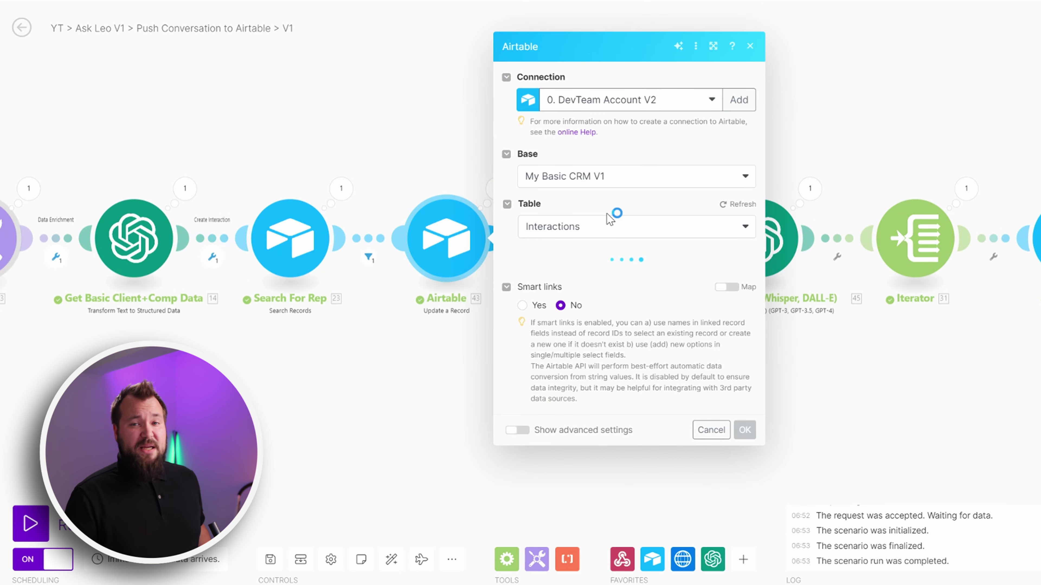
scroll(611, 301, "down", 3)
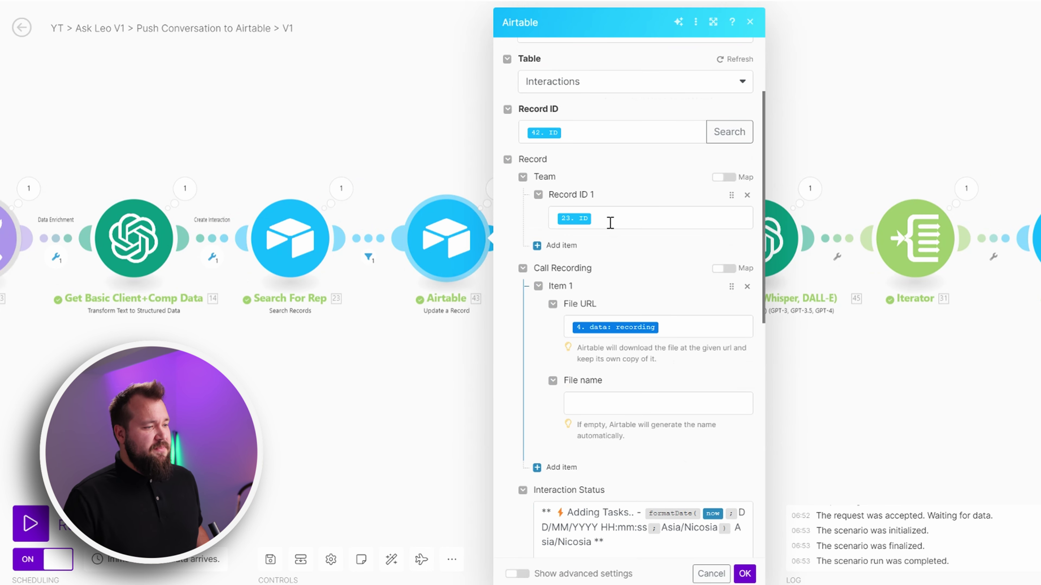
left_click(614, 222)
left_click_drag(587, 219, 588, 219)
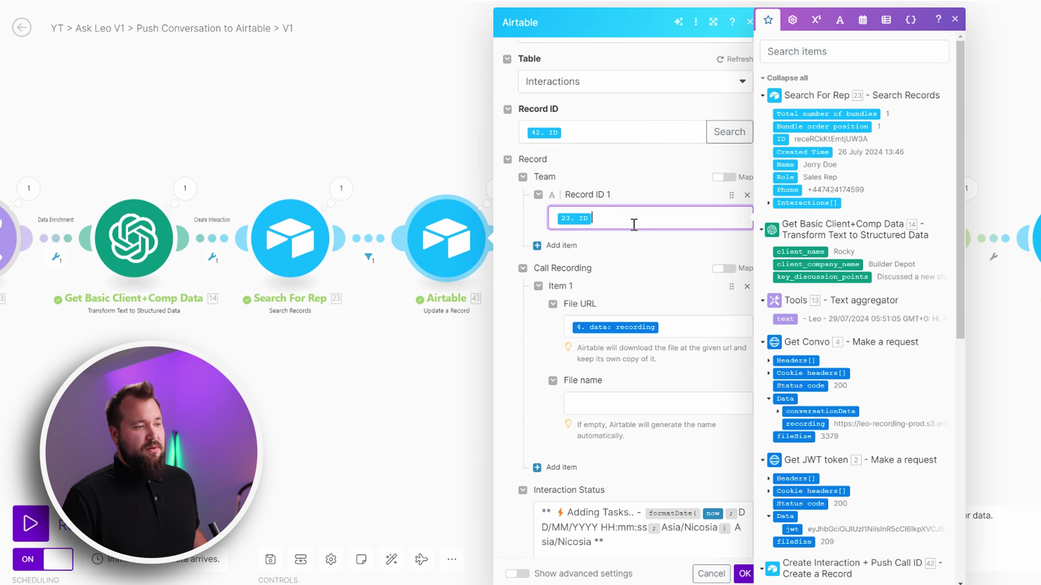
left_click(679, 331)
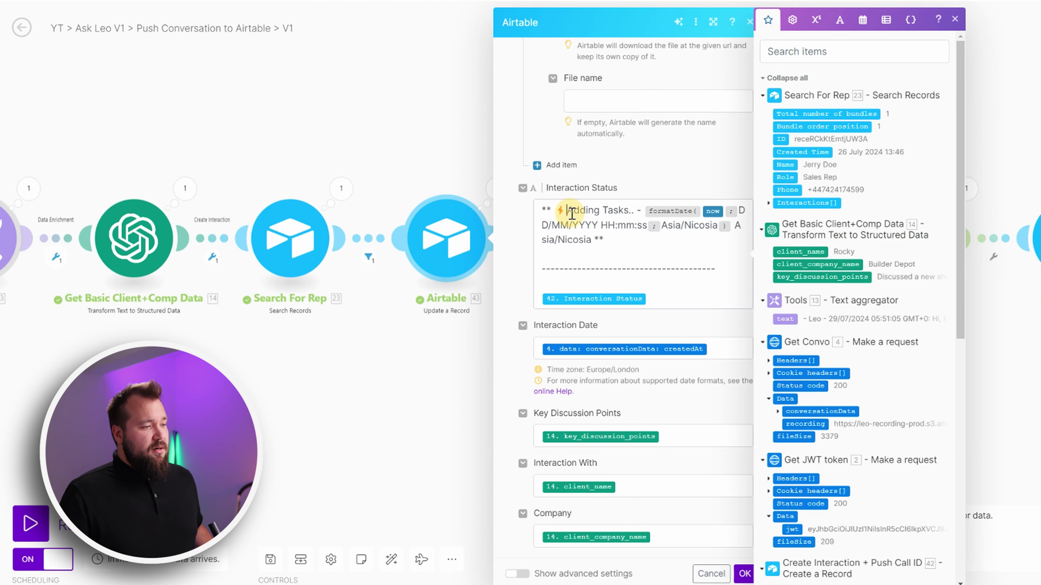
Step: Examine the Interaction Status text, including its timestamp formula and the mapped earlier status
left_click(572, 214)
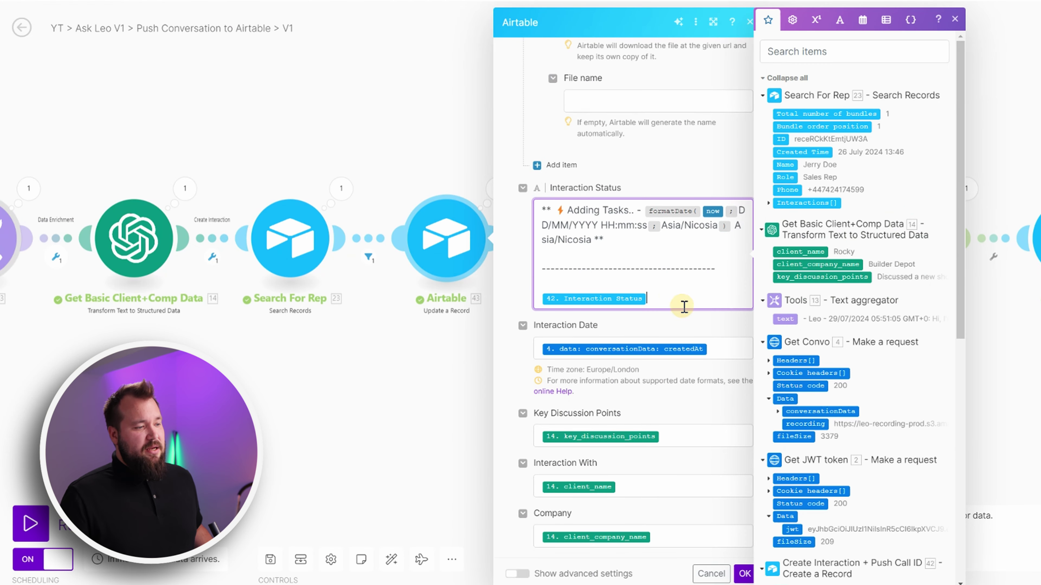
left_click_drag(649, 290, 727, 279)
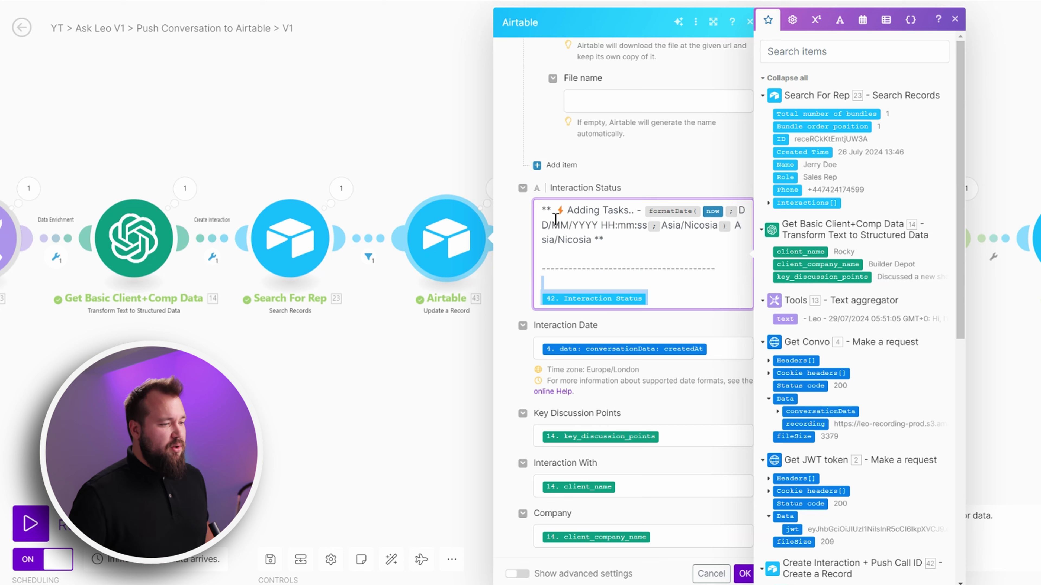
left_click(645, 189)
scroll(754, 246, "down", 3)
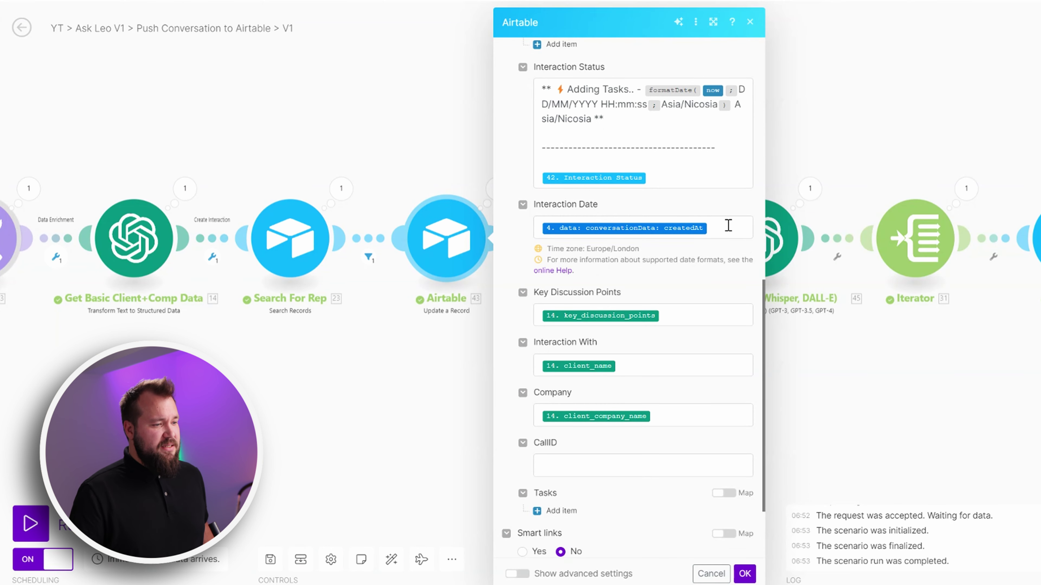
Step: Review the Interaction Date, Key Discussion Points, Interaction With and Company mappings, and close the record update settings
left_click(728, 225)
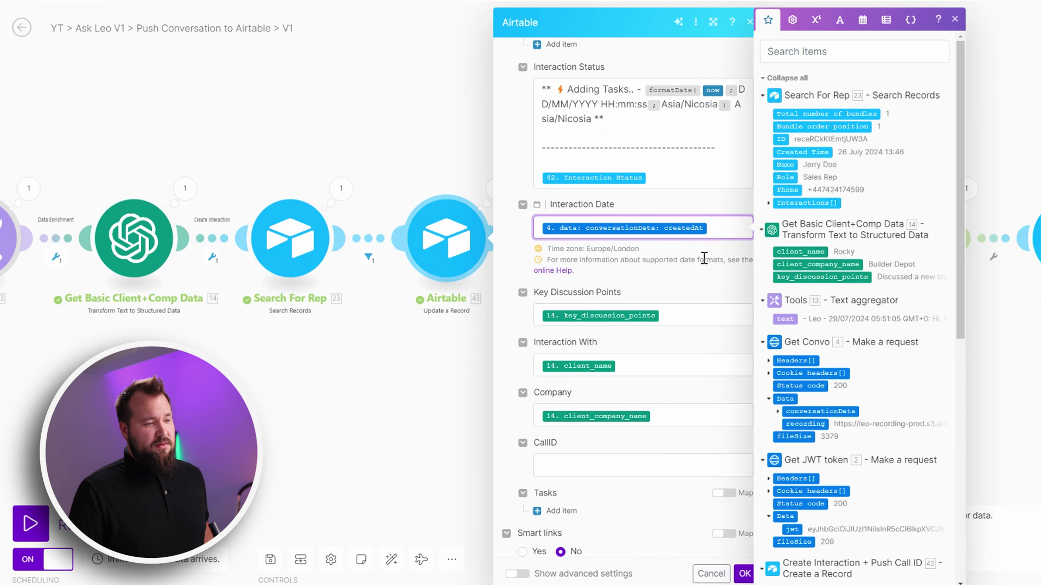
scroll(695, 269, "down", 2)
left_click(695, 258)
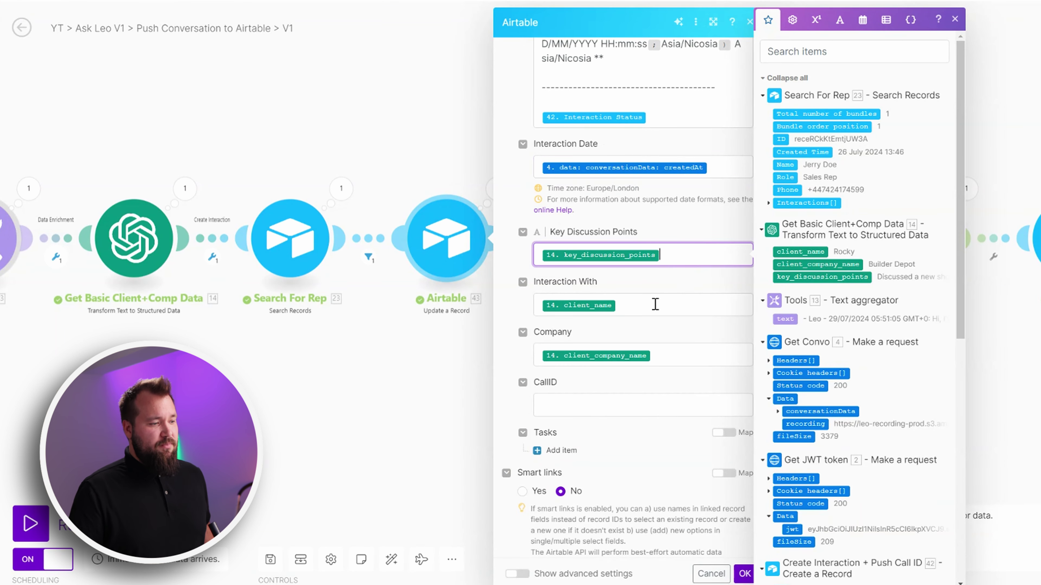
left_click(656, 304)
left_click(671, 356)
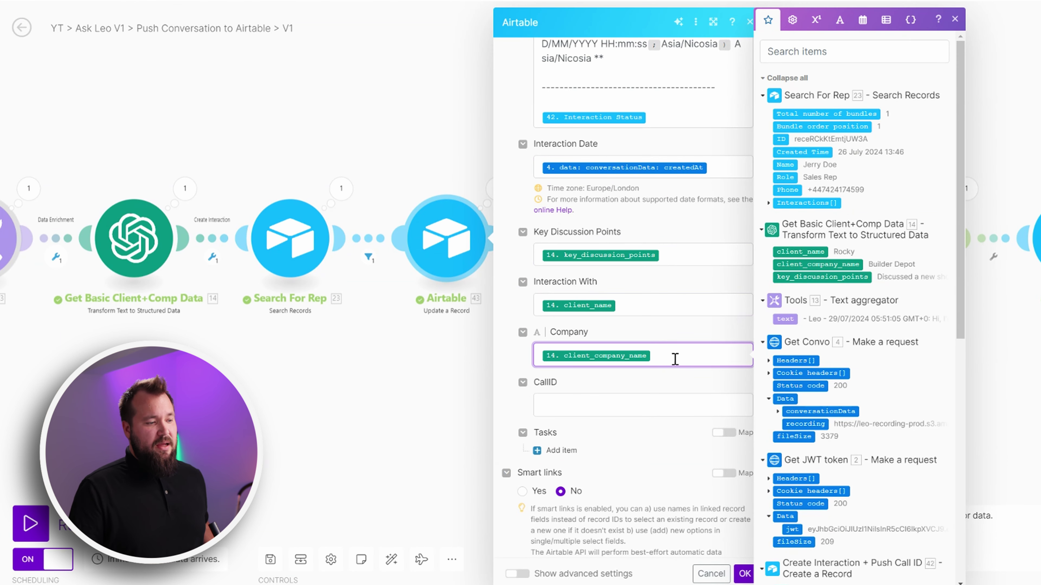
left_click(385, 404)
Step: Open the OpenAI Create a Completion module's settings in an enlarged window
scroll(653, 395, "down", 2)
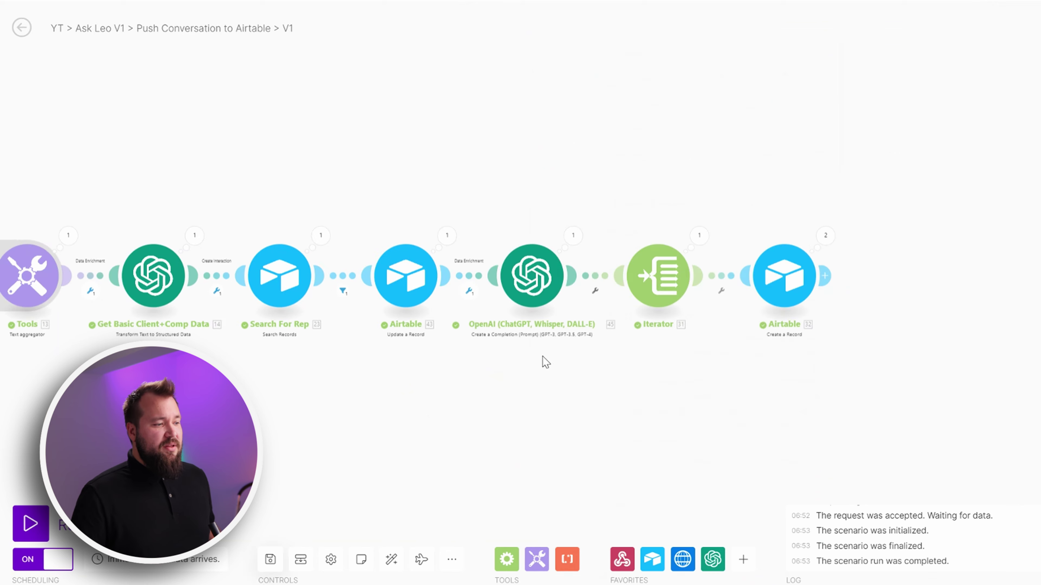
scroll(551, 302, "up", 1)
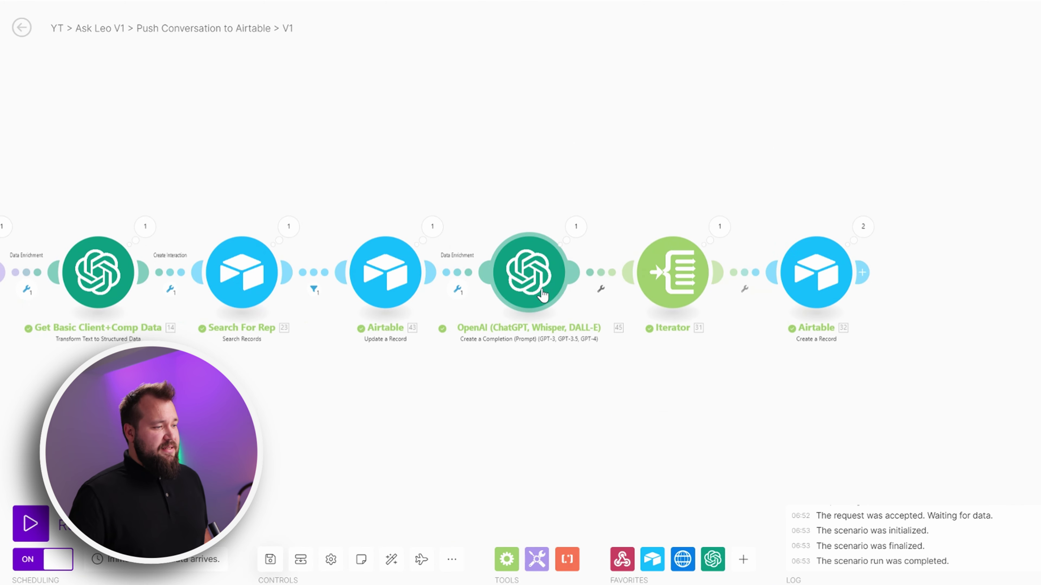
left_click(543, 294)
left_click_drag(488, 102, 387, 87)
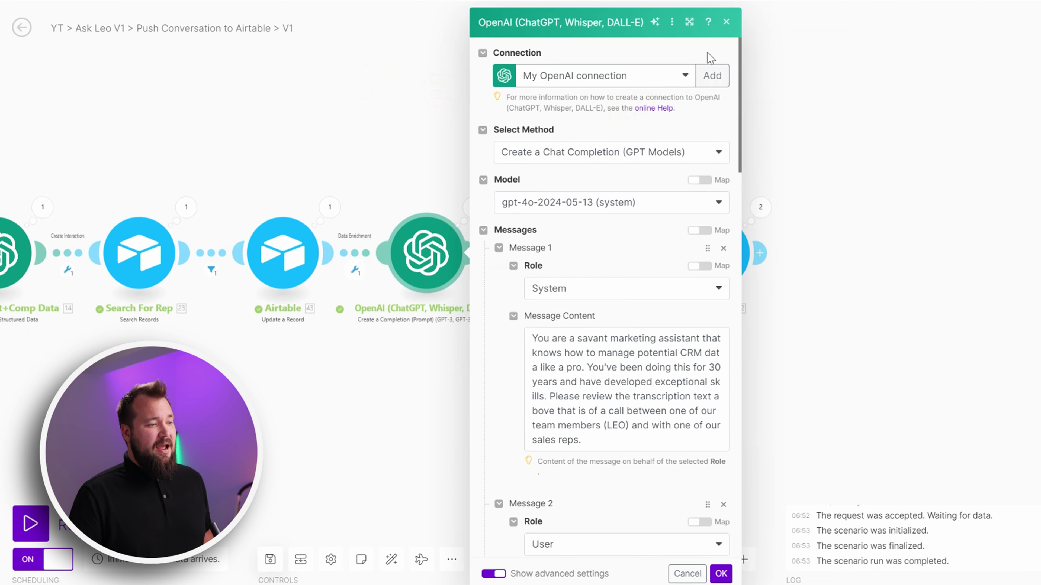
left_click(689, 18)
Step: Review the OpenAI module's connection, completion method and model, and read its system message
scroll(844, 203, "down", 5)
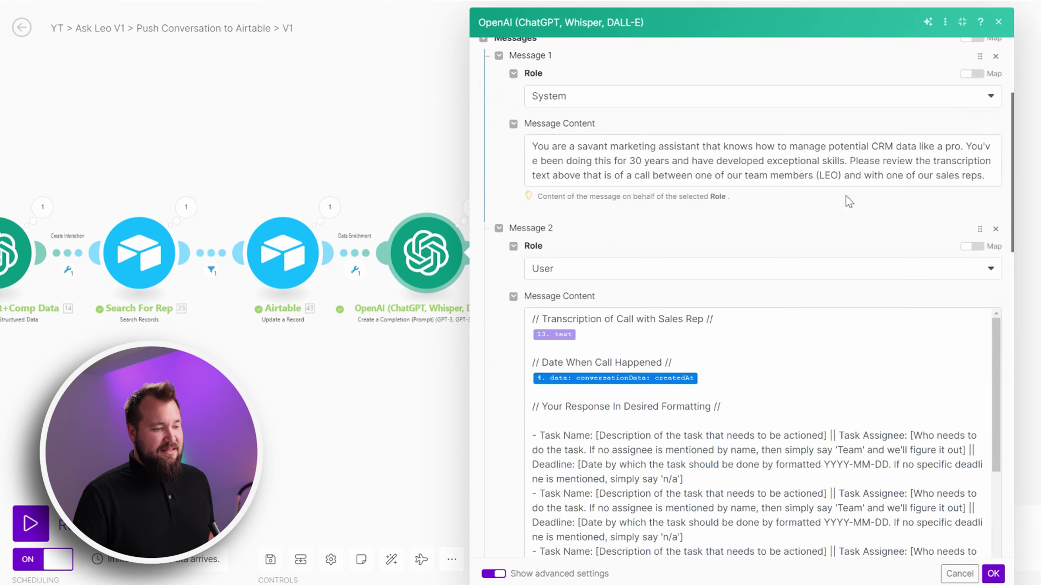
scroll(846, 195, "up", 5)
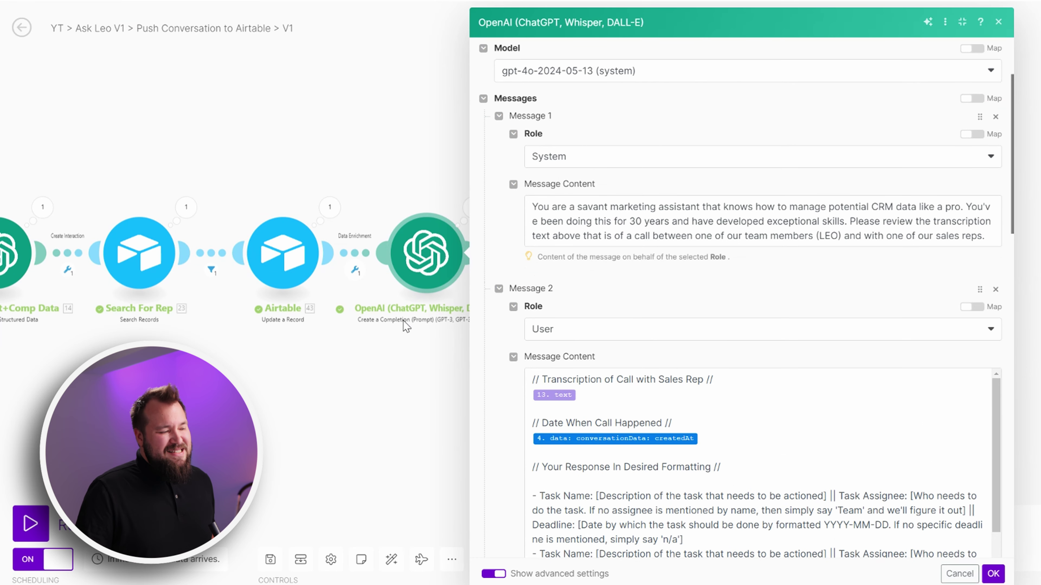
scroll(404, 321, "up", 2)
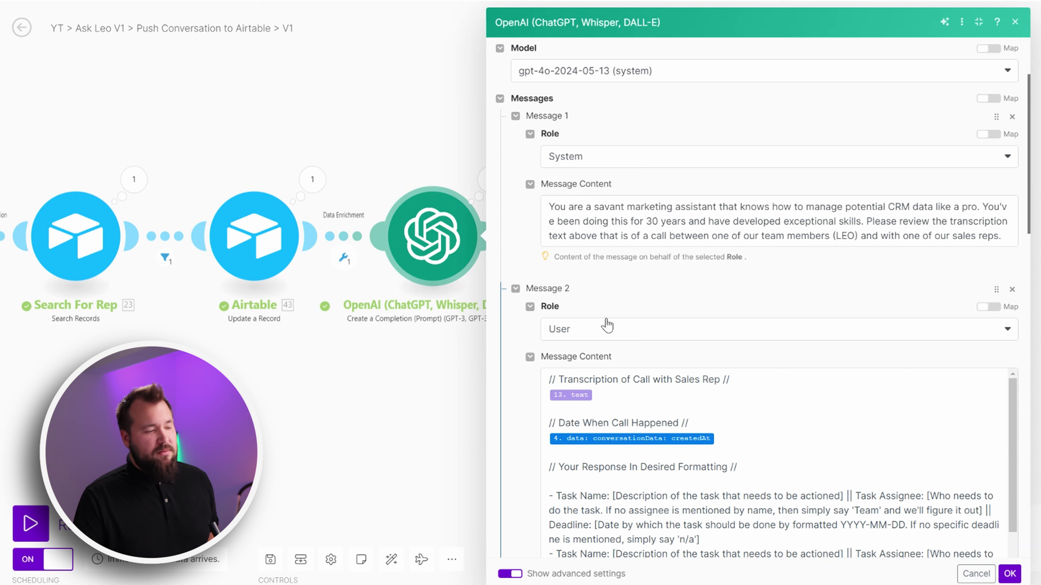
scroll(679, 260, "up", 3)
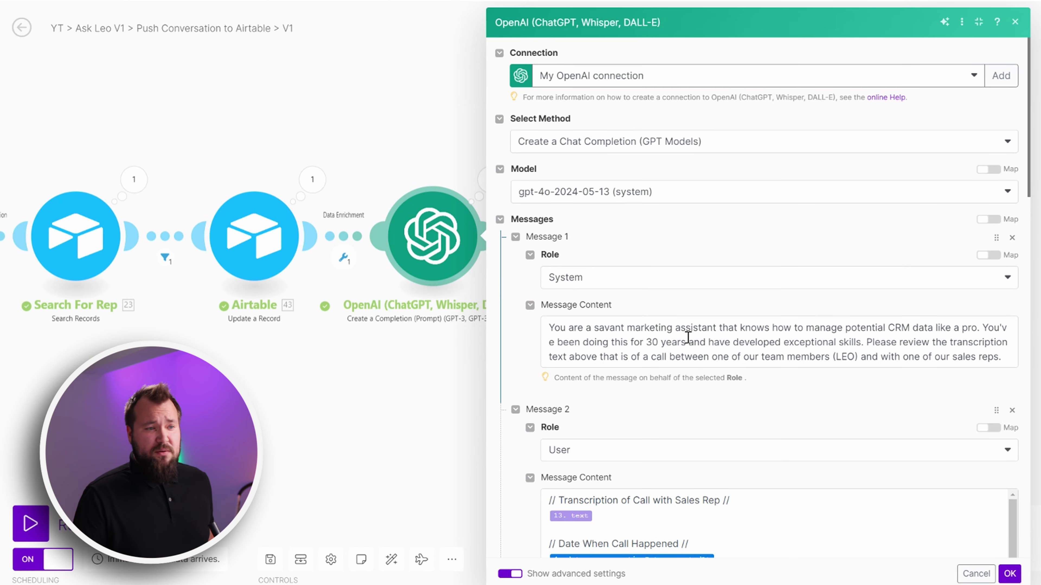
left_click(618, 324)
left_click_drag(629, 214, 776, 245)
left_click(755, 254)
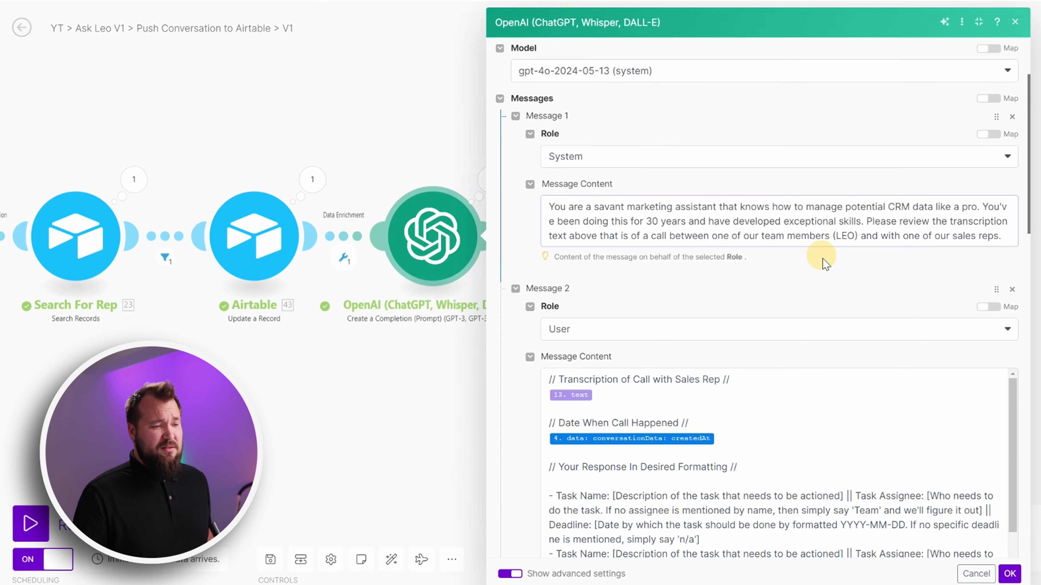
Step: Read the user message's call transcription, call date and desired response formatting sections
scroll(754, 251, "down", 3)
scroll(753, 252, "down", 1)
scroll(756, 289, "down", 3)
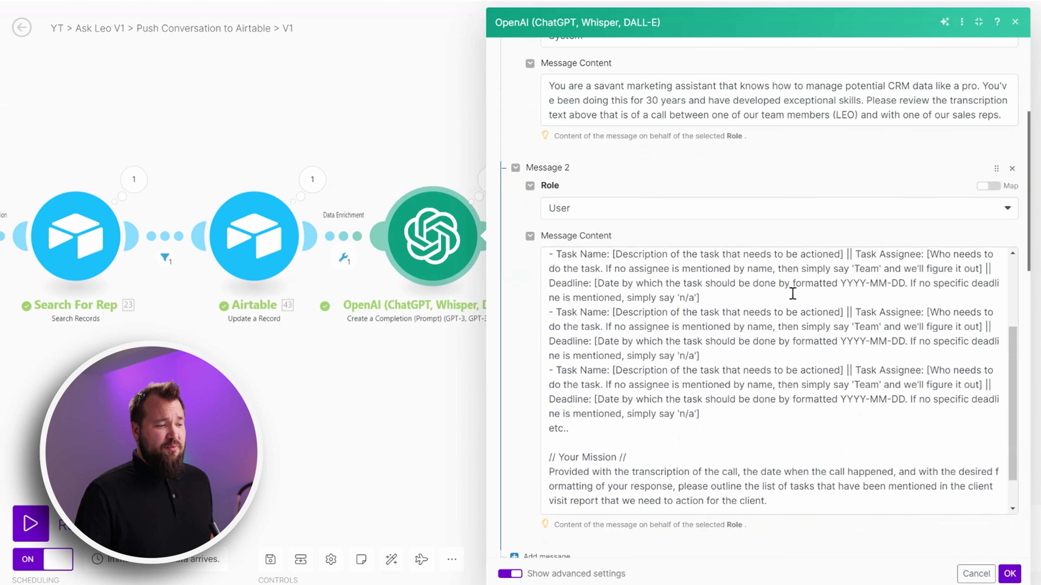
scroll(790, 312, "up", 3)
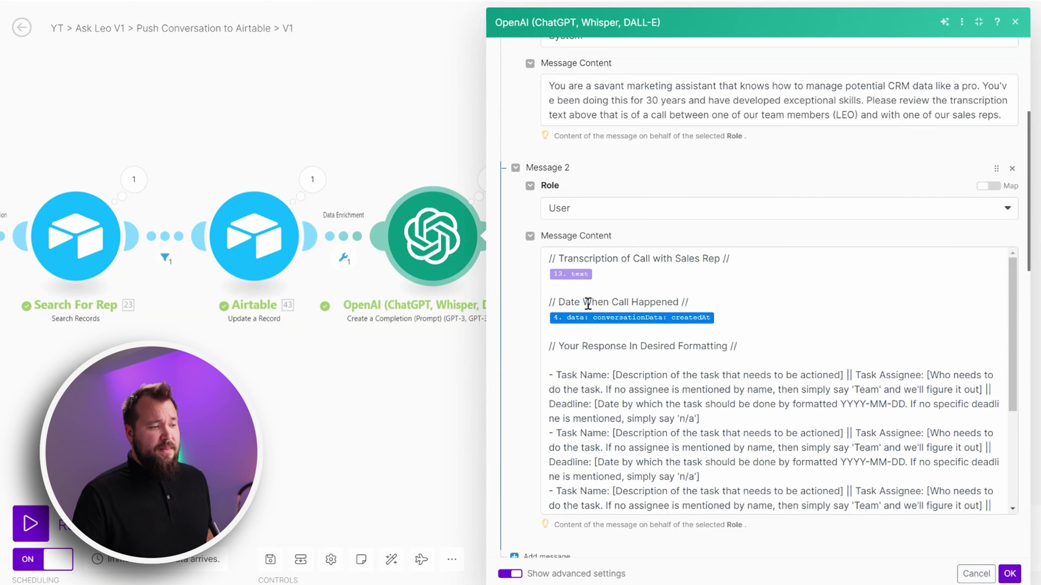
left_click_drag(587, 303, 667, 302)
left_click(779, 326)
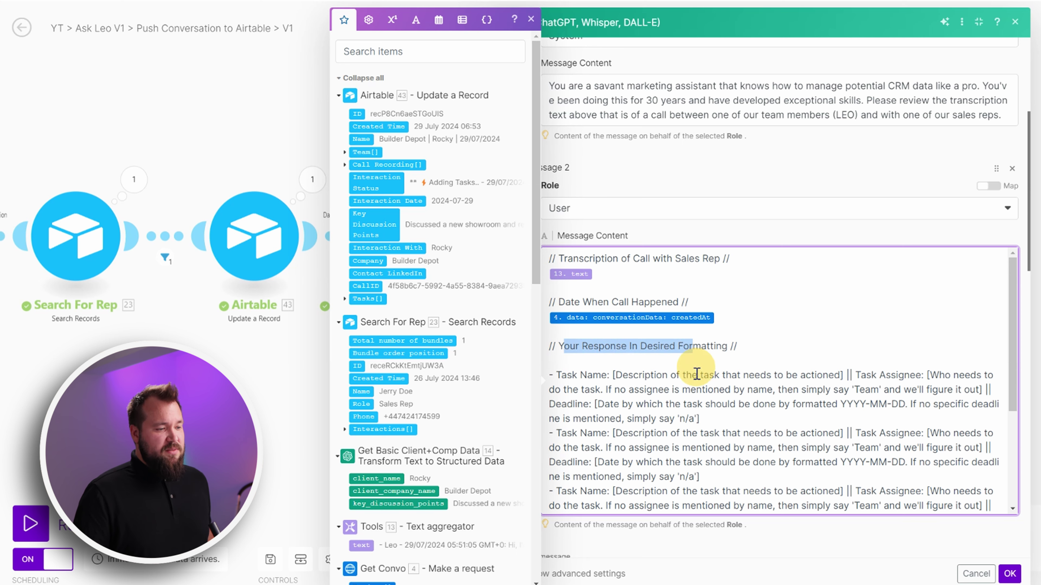
scroll(703, 387, "down", 1)
scroll(706, 390, "down", 1)
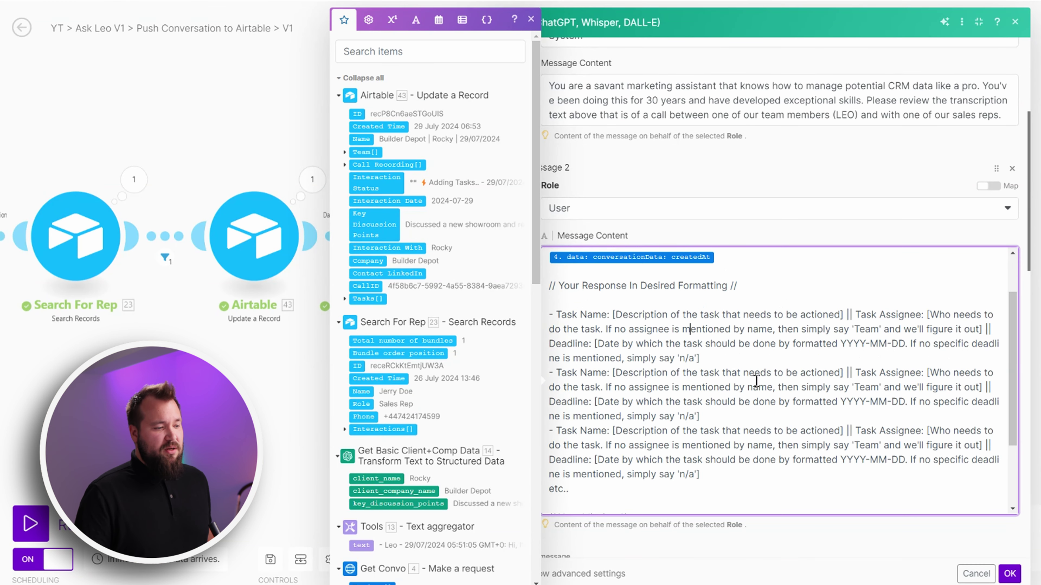
Step: Review the prompt's mission instructions and the Max Tokens, Temperature and Top P settings, and close the OpenAI module
scroll(756, 382, "down", 5)
scroll(555, 438, "down", 3)
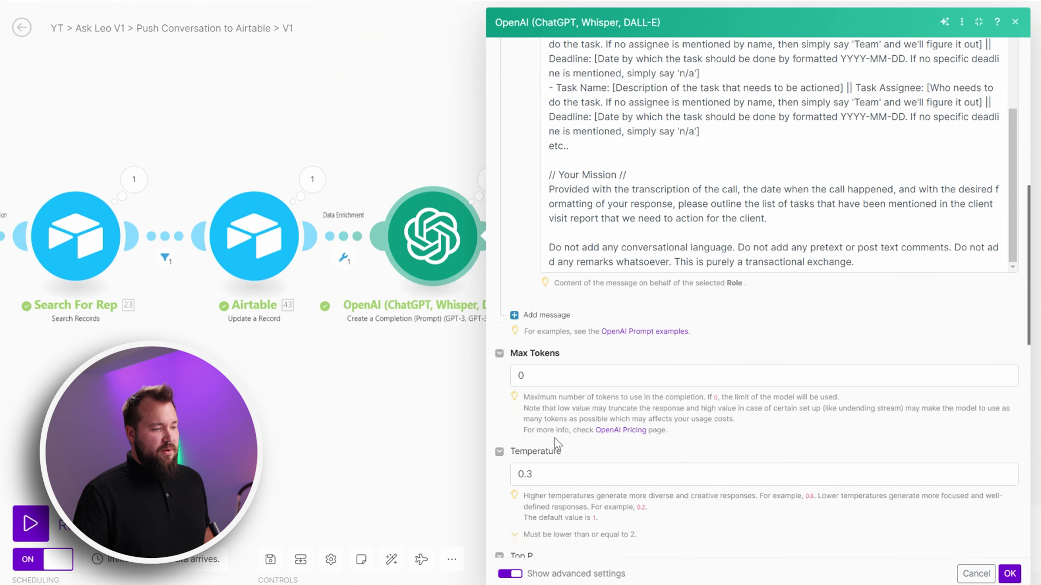
scroll(553, 478, "down", 3)
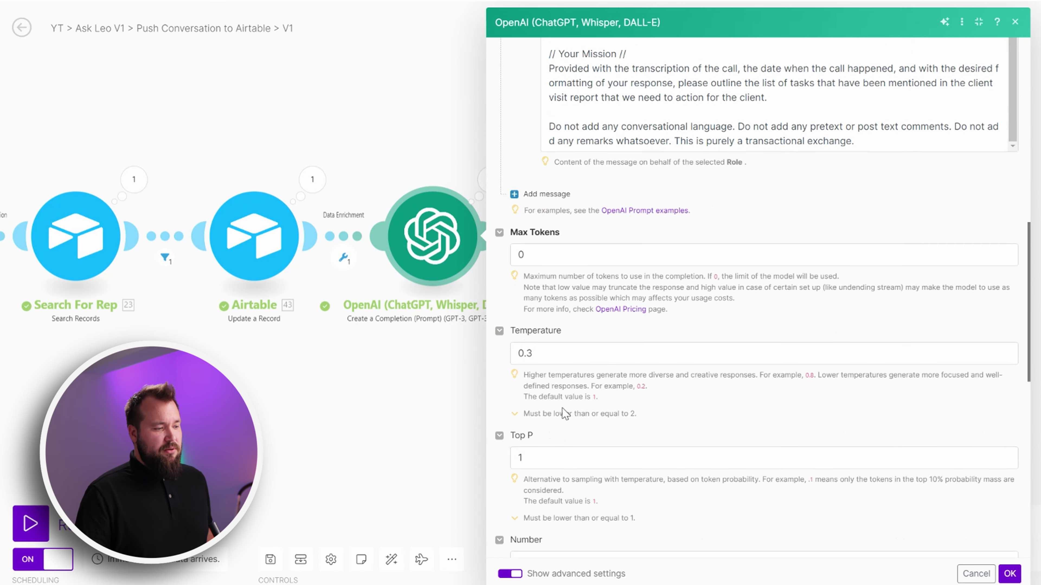
left_click(537, 360)
left_click(744, 404)
scroll(744, 405, "down", 4)
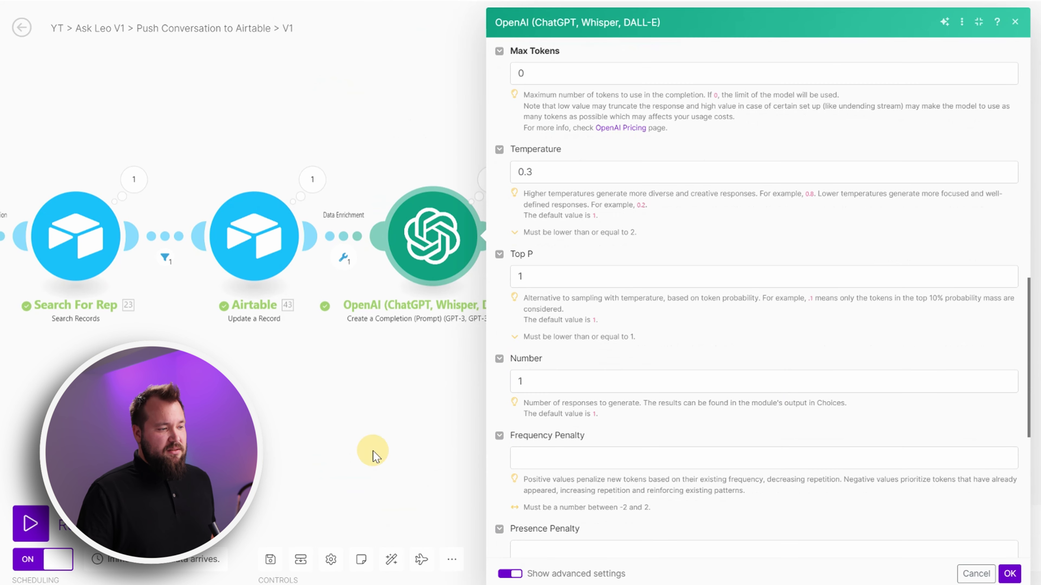
left_click(373, 455)
Step: Check the Iterator's array formula that splits the OpenAI result by newline, and inspect the task bundles in its output
left_click(628, 235)
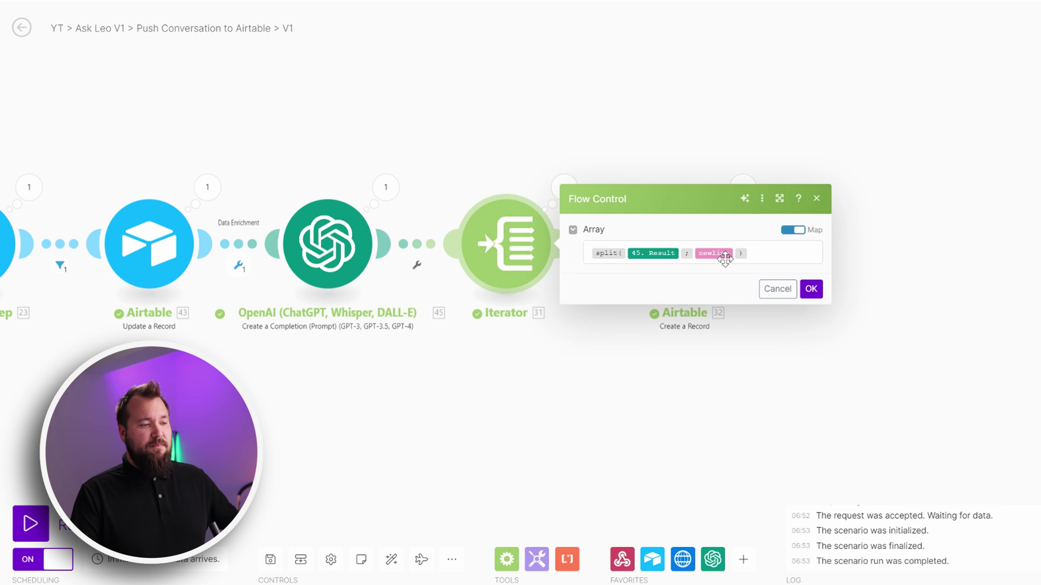
left_click(600, 437)
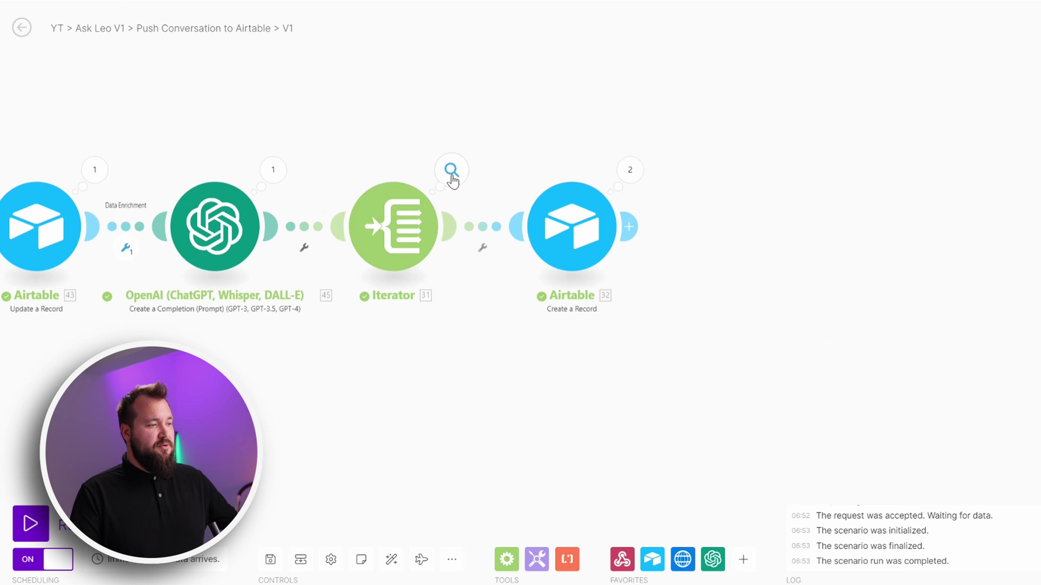
left_click(452, 176)
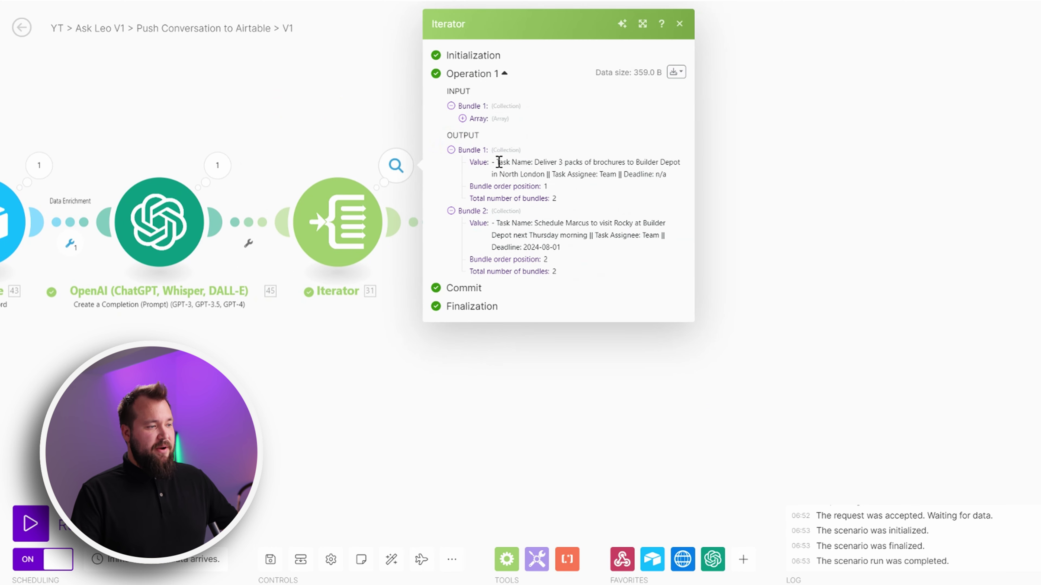
left_click_drag(499, 163, 608, 175)
left_click_drag(602, 223, 537, 284)
key("Escape")
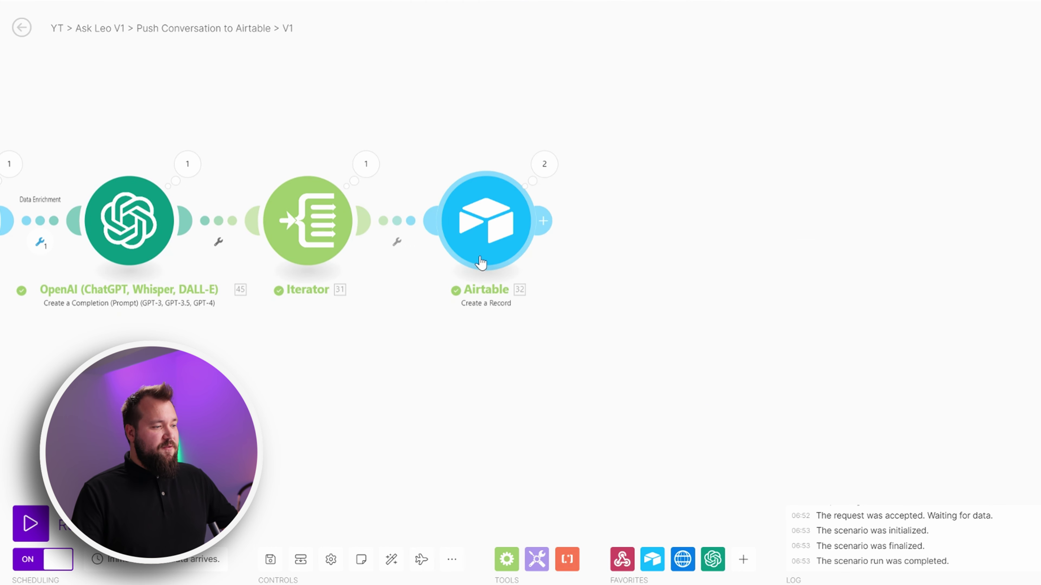
Step: Open the Airtable Create a Record module in an enlarged window and review its base, Tasks table and Interaction record link
left_click(480, 263)
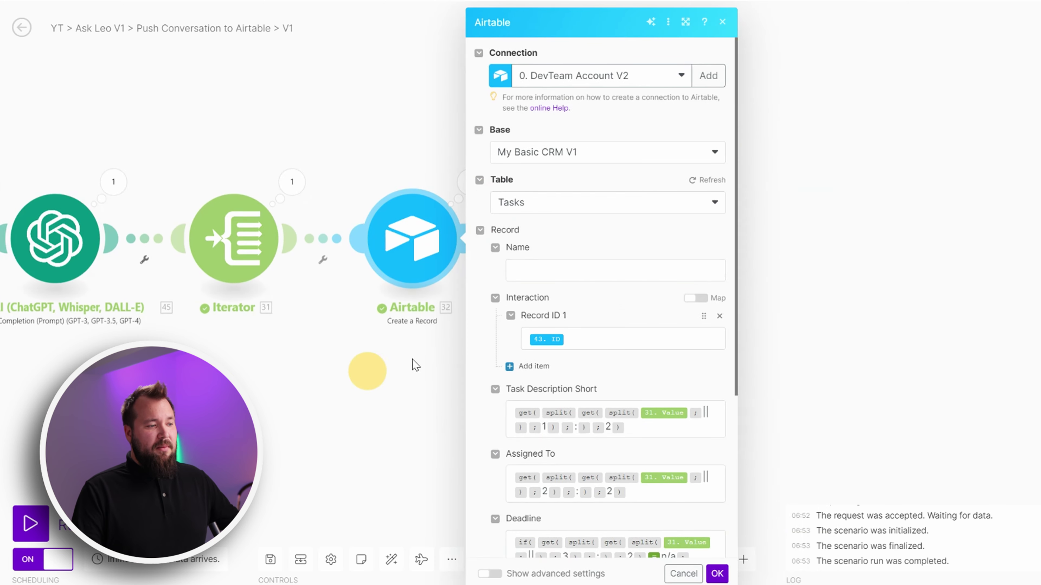
left_click(685, 23)
scroll(697, 205, "down", 2)
scroll(687, 248, "down", 1)
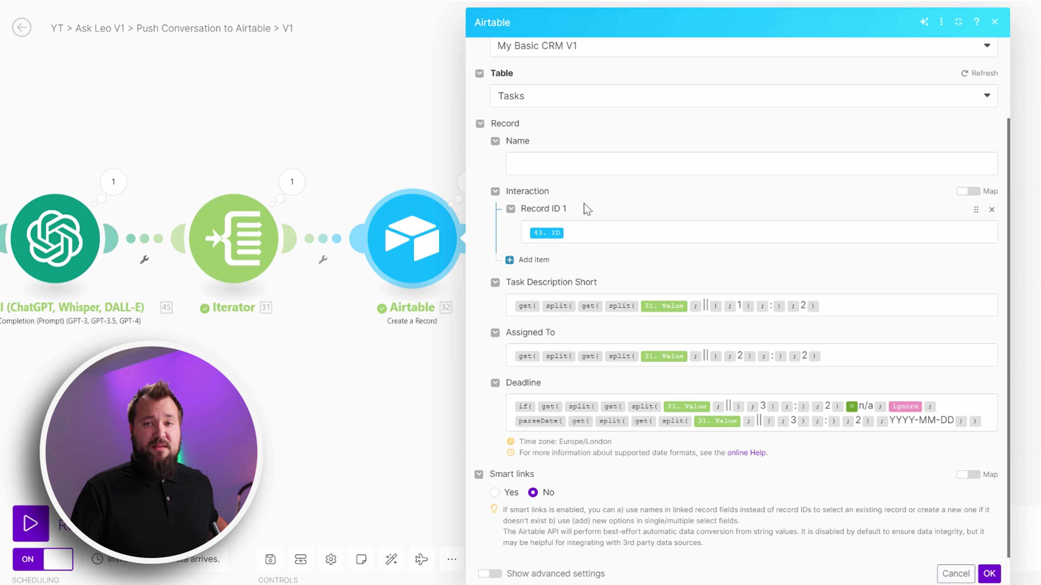
left_click(598, 237)
left_click(666, 205)
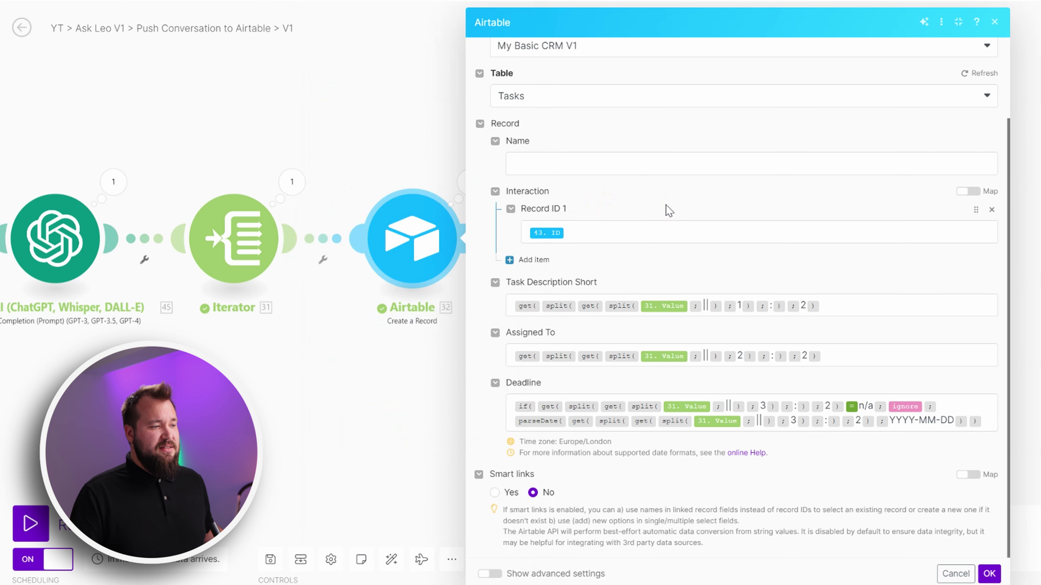